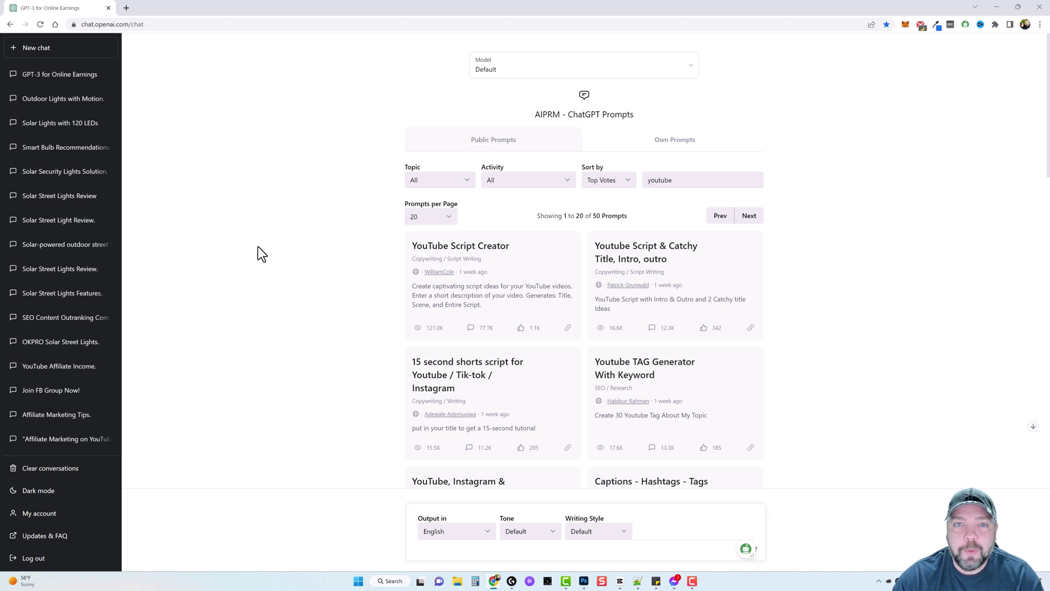
Step: Look through the AIPRM public prompts, first the youtube search results and then the full prompt list
double_click(538, 114)
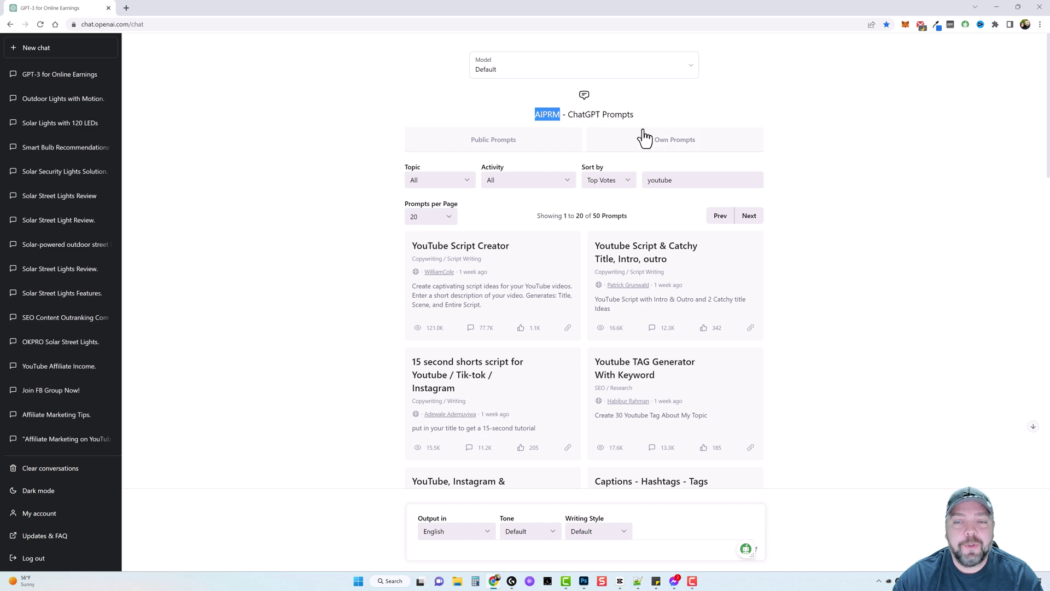
scroll(547, 257, "down", 3)
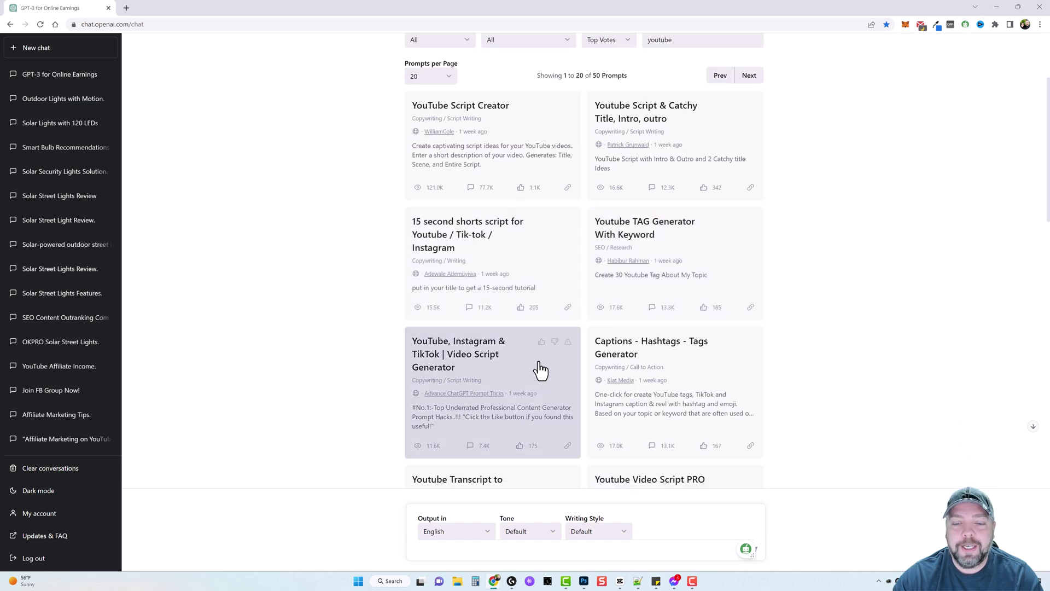
scroll(700, 366, "down", 4)
scroll(663, 327, "down", 10)
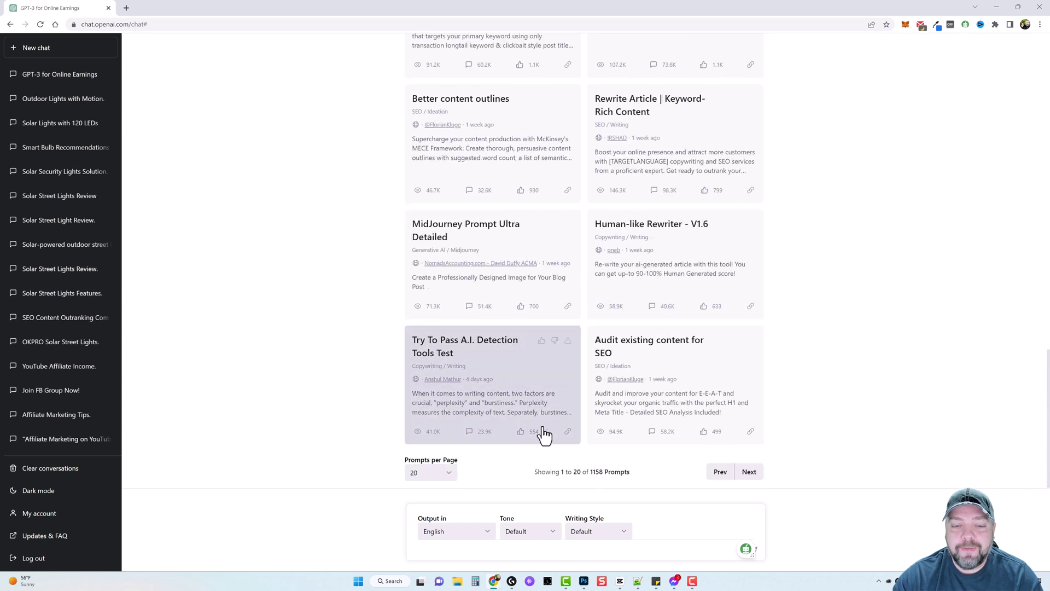
scroll(362, 323, "up", 5)
scroll(362, 323, "up", 10)
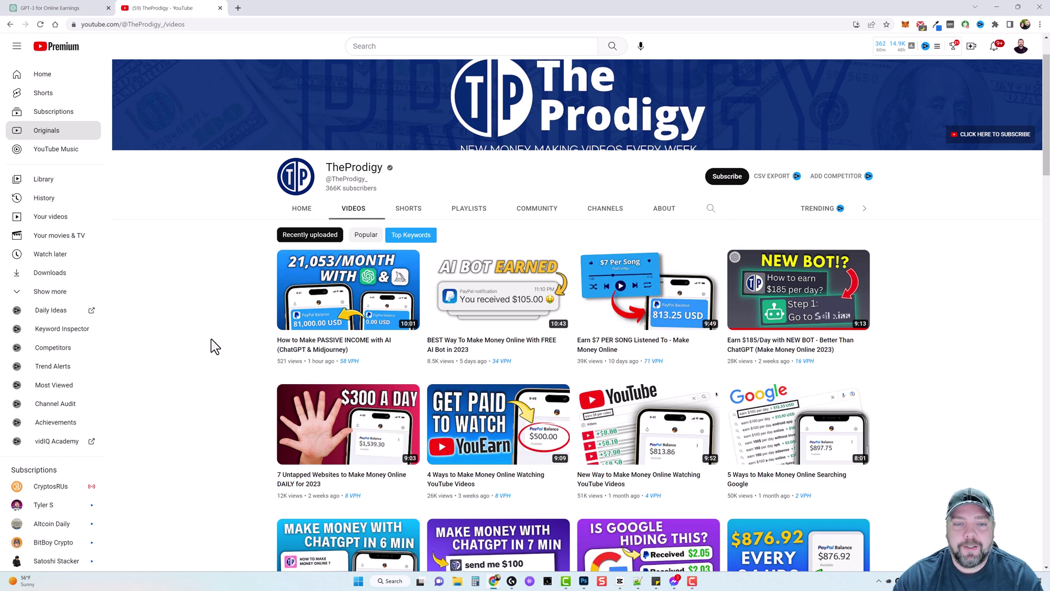
Step: Examine the titles and view counts of the videos on TheProdigy's YouTube channel
scroll(211, 345, "down", 2)
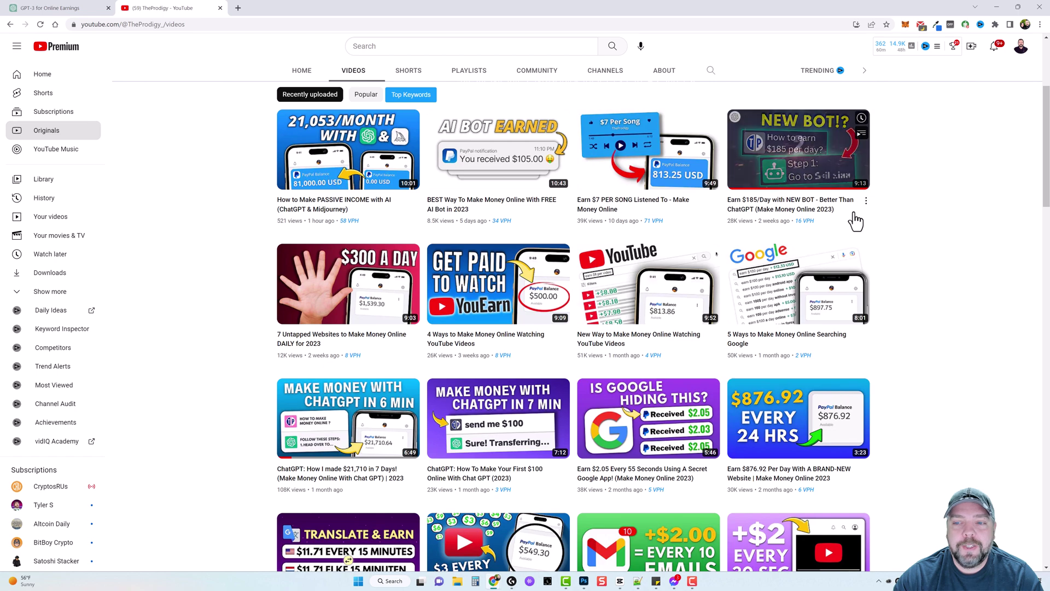
scroll(894, 321, "down", 2)
scroll(905, 330, "up", 3)
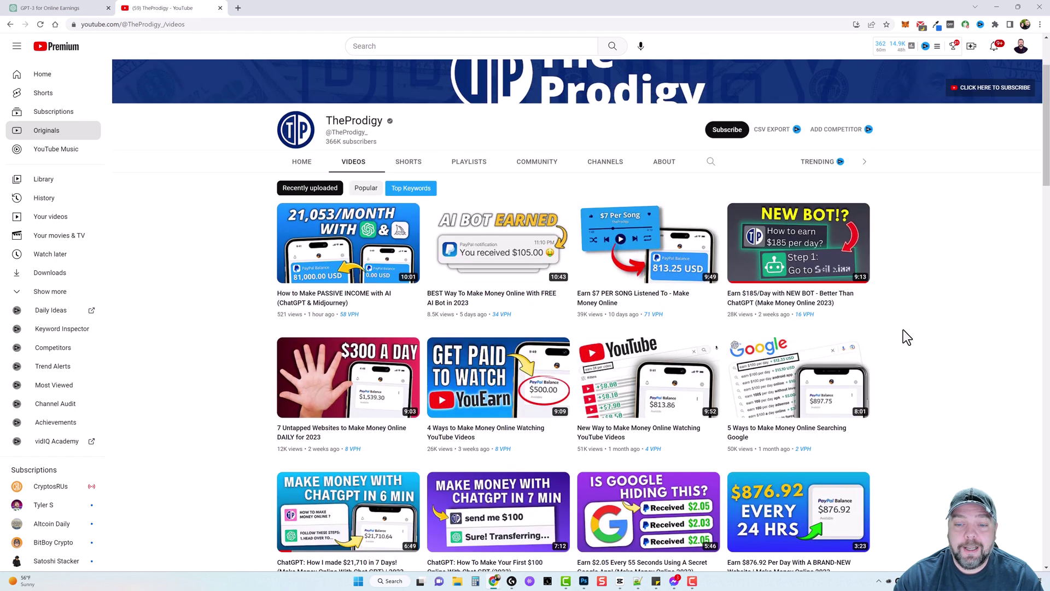
mouse_move(334, 324)
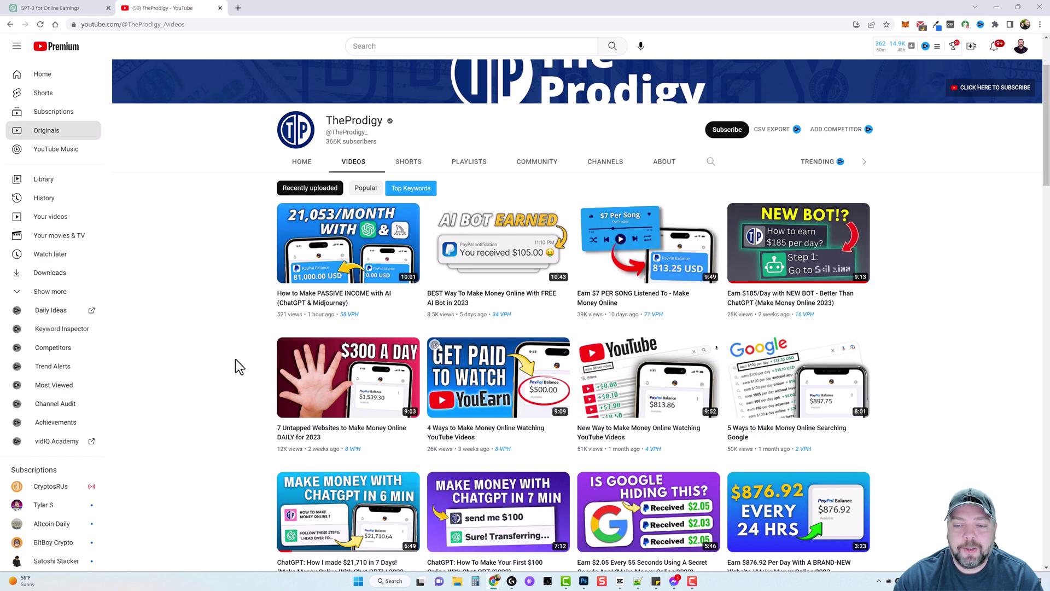
scroll(235, 359, "down", 4)
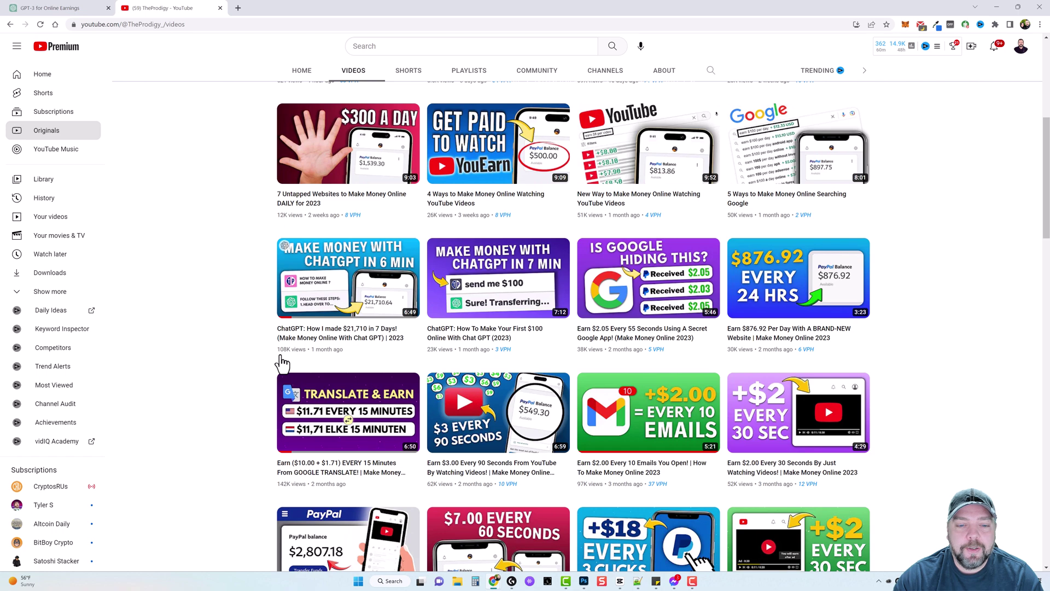
scroll(255, 380, "down", 3)
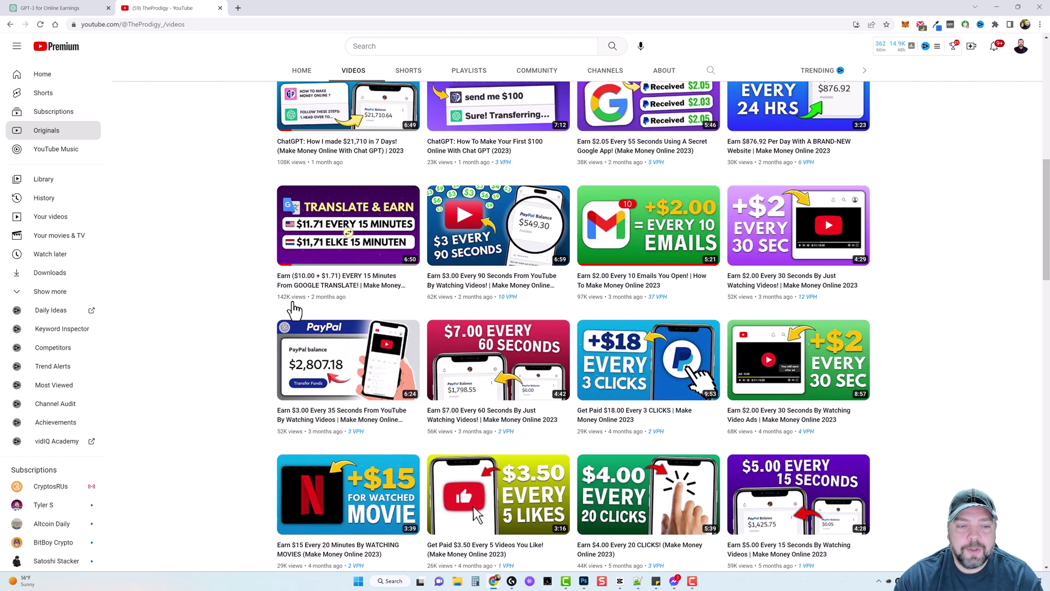
scroll(486, 421, "down", 3)
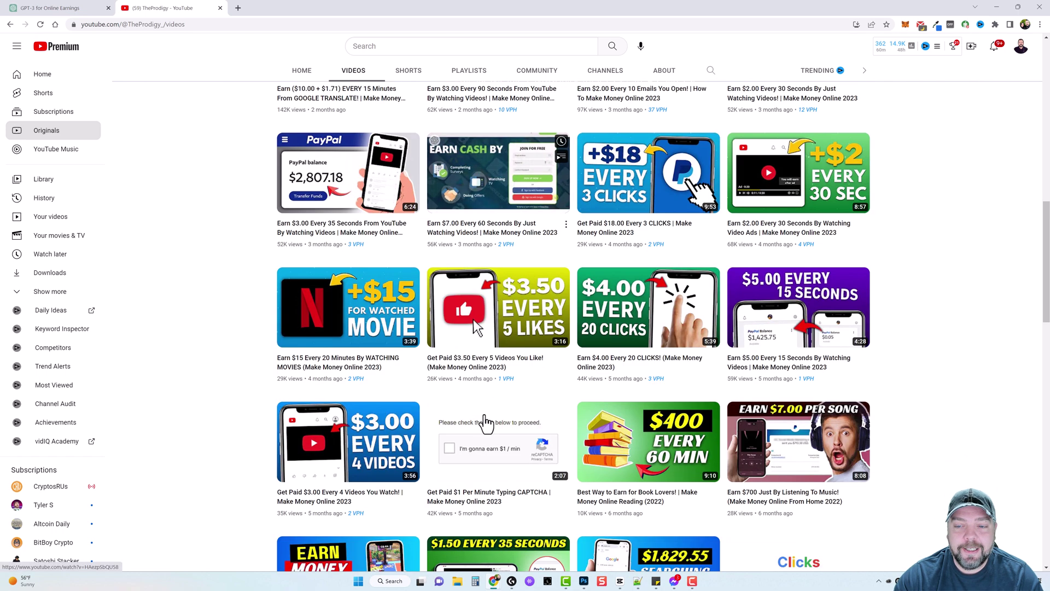
scroll(481, 424, "down", 2)
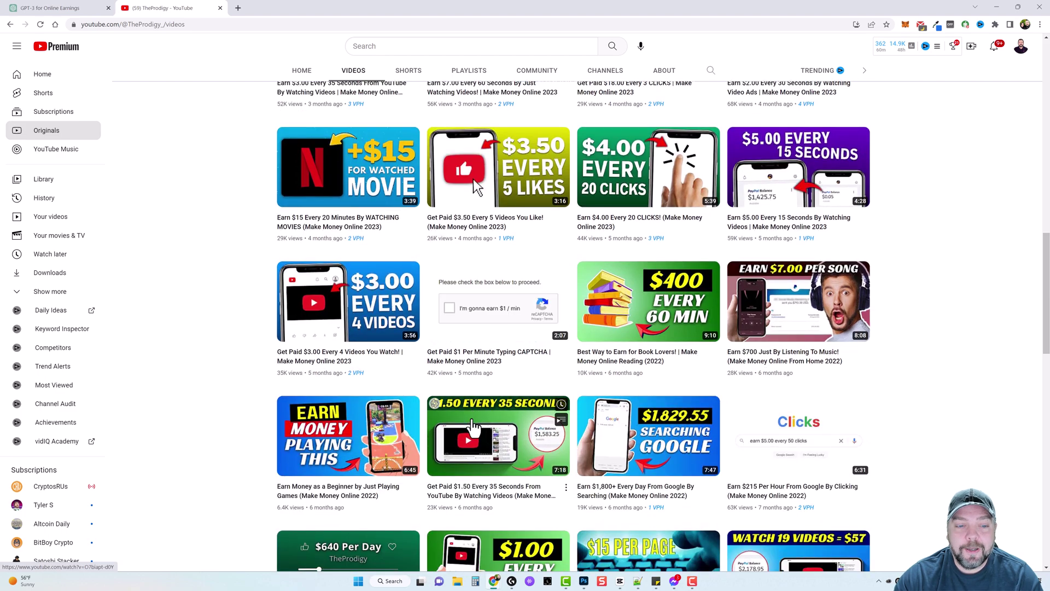
scroll(473, 424, "up", 15)
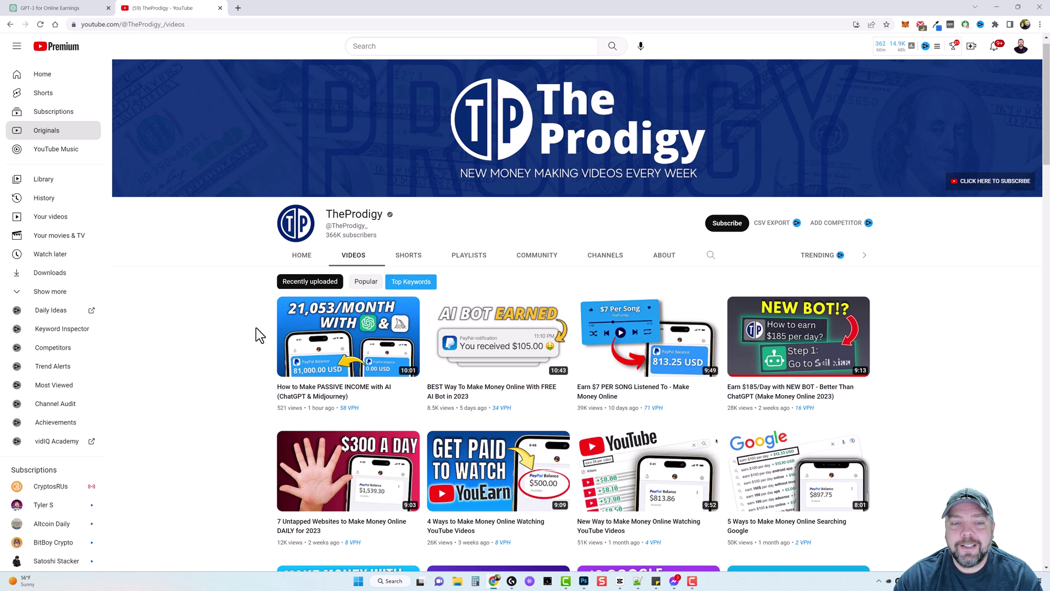
Step: View the channel's video "How to Make PASSIVE INCOME with AI (ChatGPT & Midjourney)" and check the ChatGPT page briefly
scroll(214, 339, "down", 2)
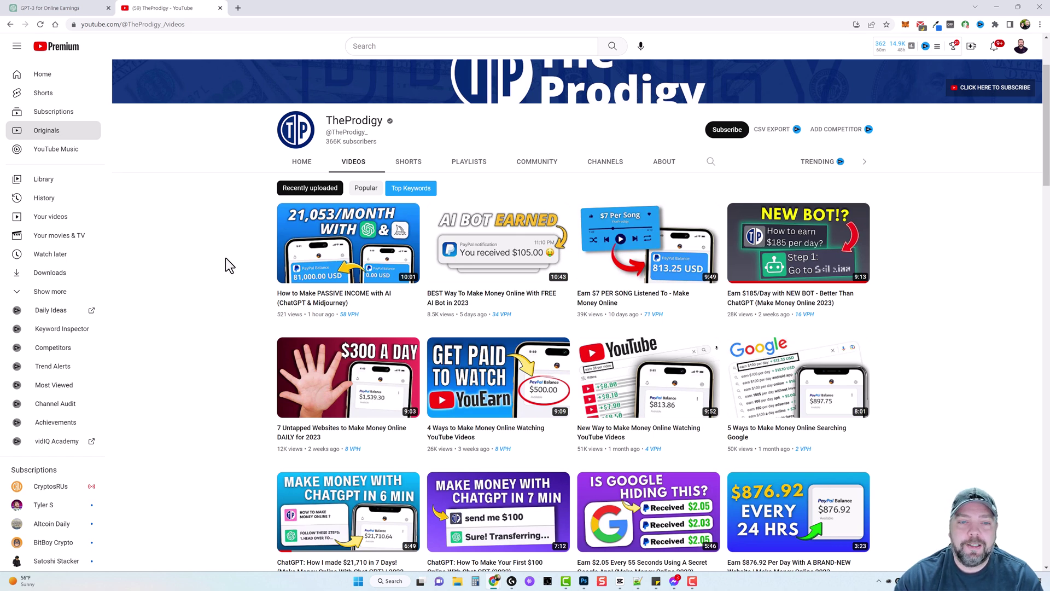
mouse_move(339, 256)
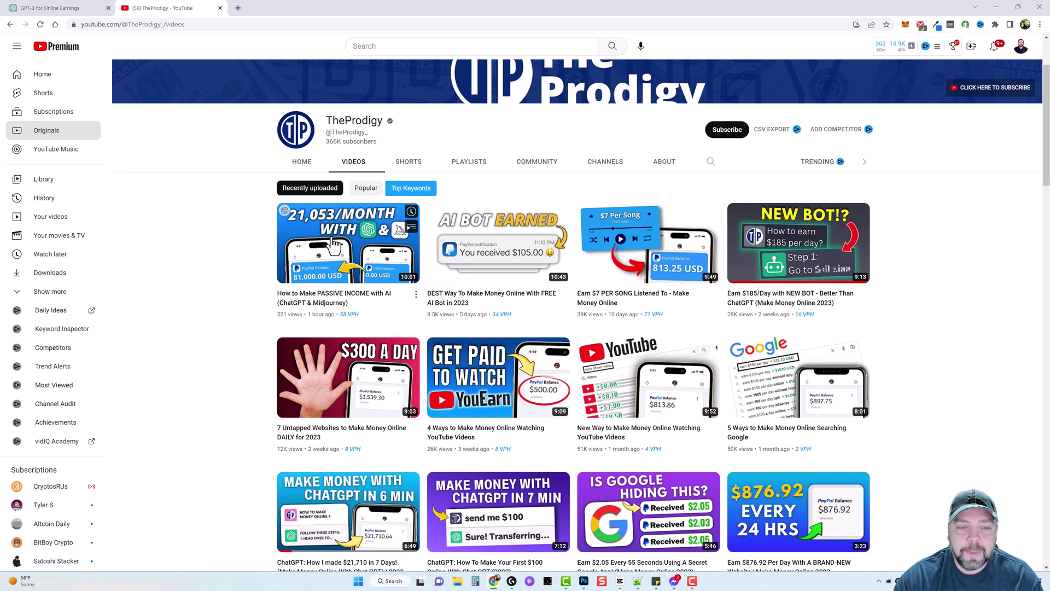
left_click(350, 250)
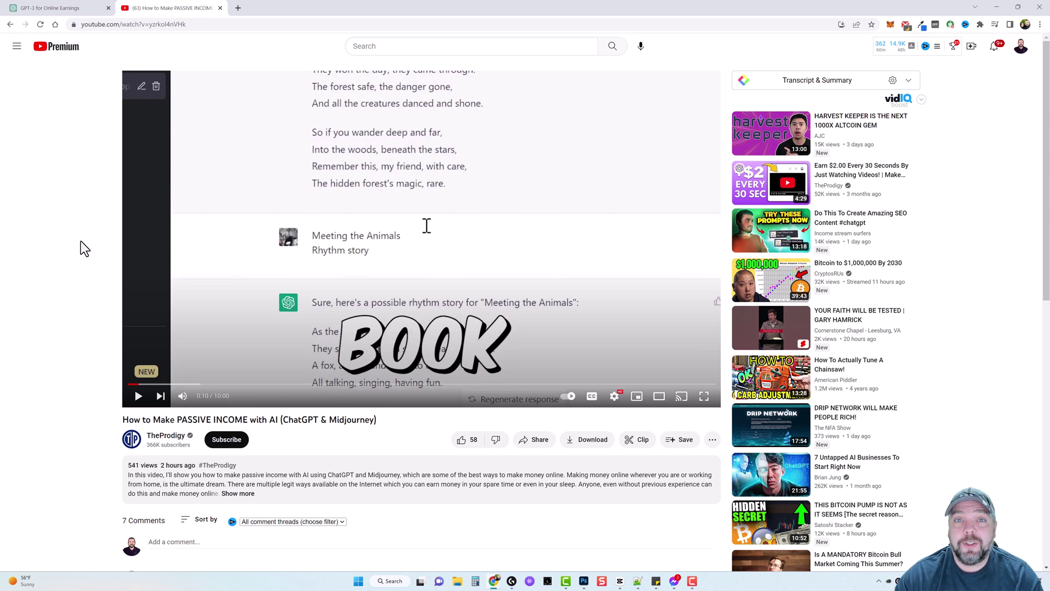
left_click(57, 8)
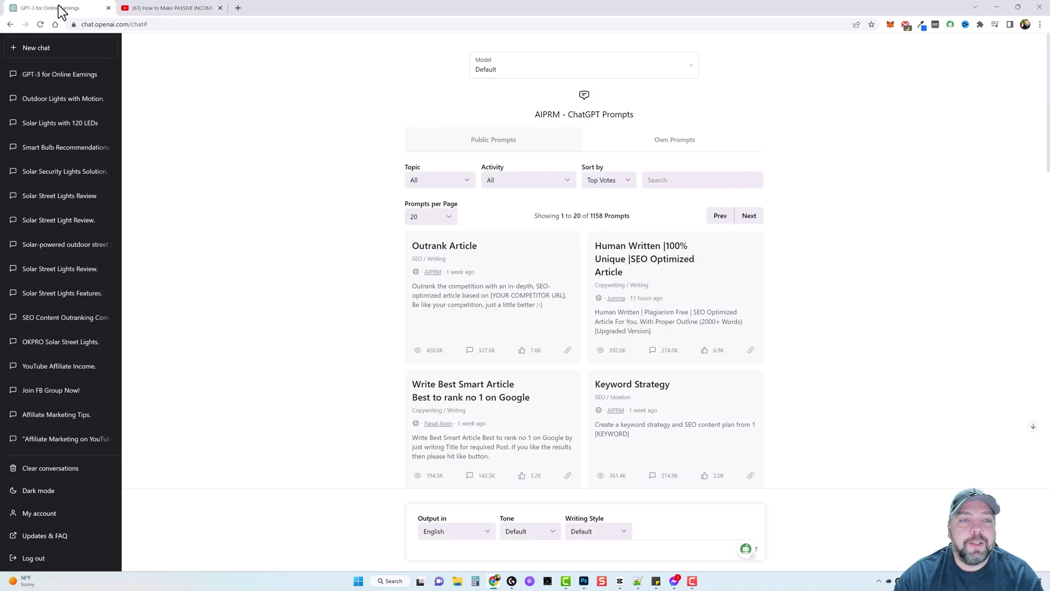
left_click(187, 8)
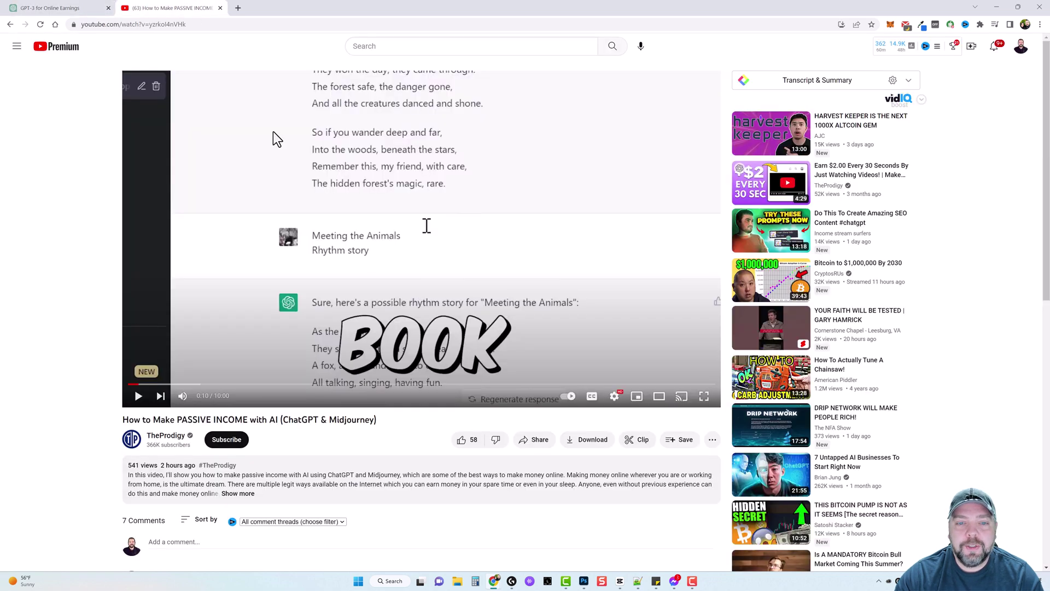
Step: Return to TheProdigy's video list, open "New Way to Make Money Online Watching YouTube Videos" and pause it
left_click(166, 435)
left_click(353, 269)
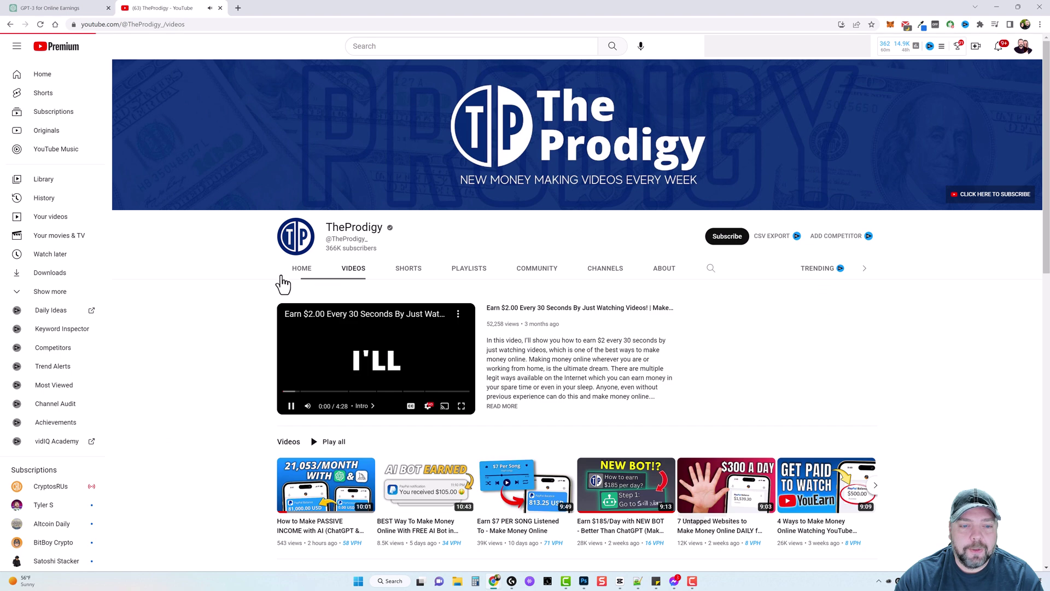
scroll(221, 379, "down", 5)
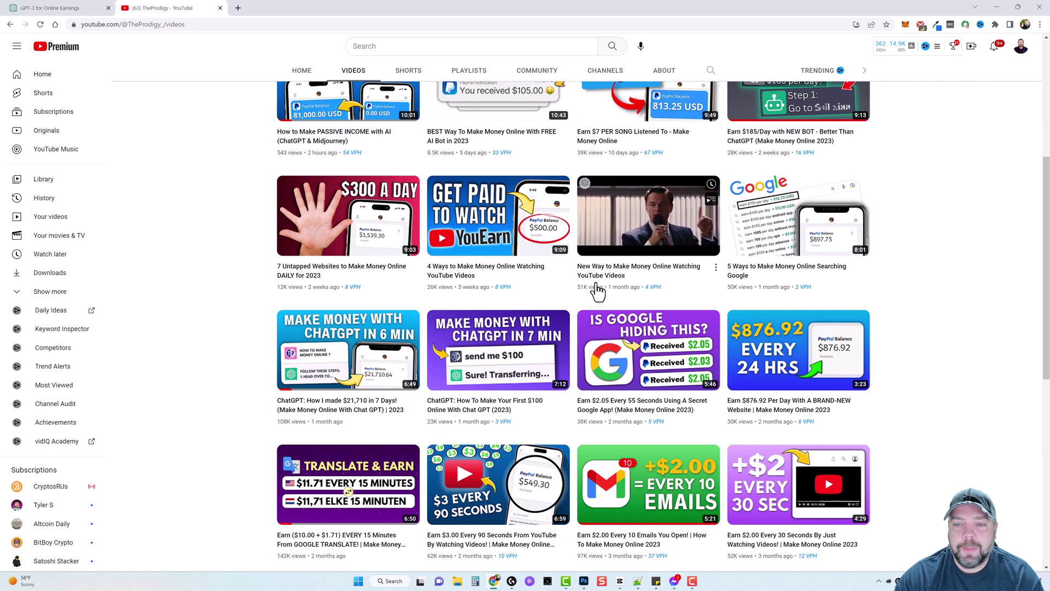
left_click(644, 234)
key("space")
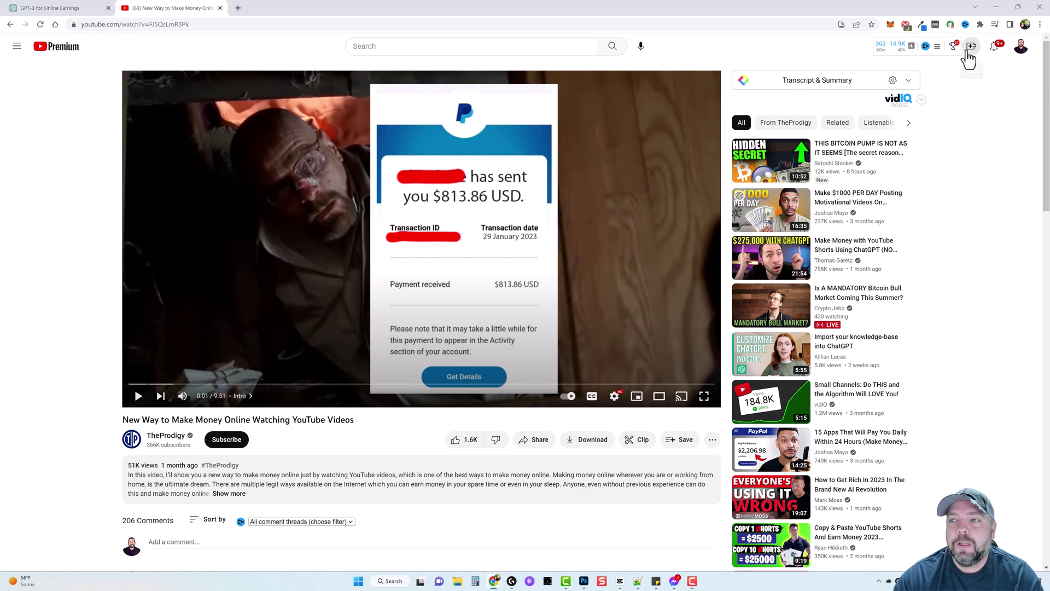
Step: Check the browser extensions for YouTube Summary with ChatGPT, and copy the video's transcript as plain text
left_click(980, 25)
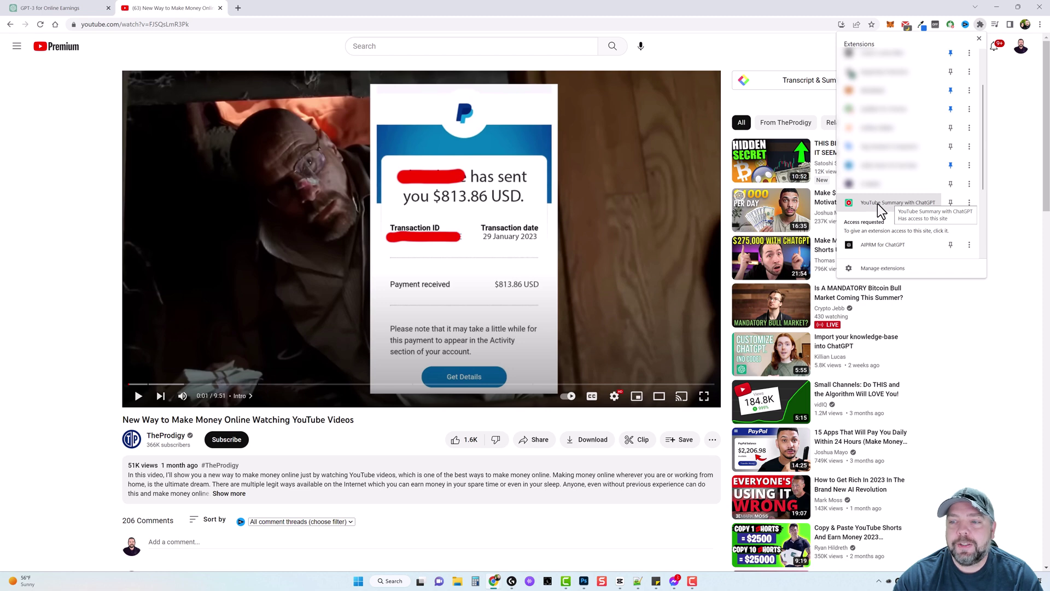
left_click(1017, 162)
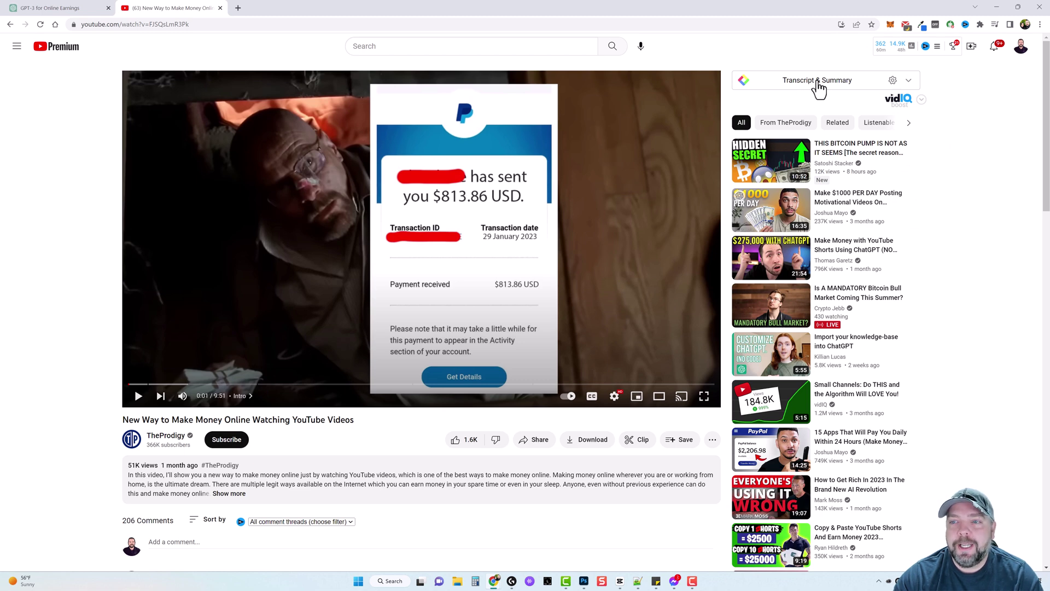
left_click(908, 82)
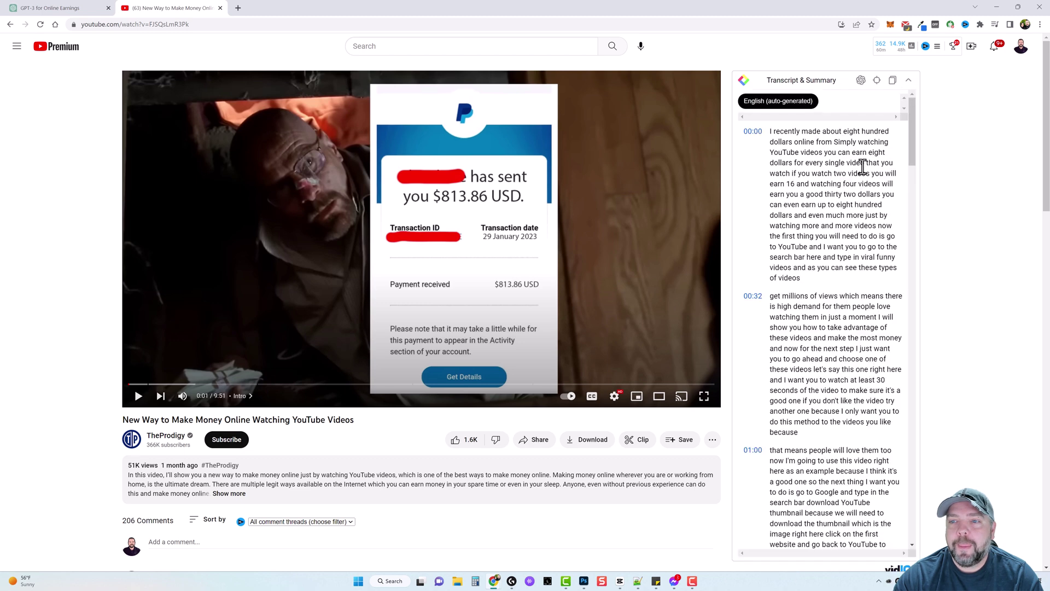
left_click(894, 84)
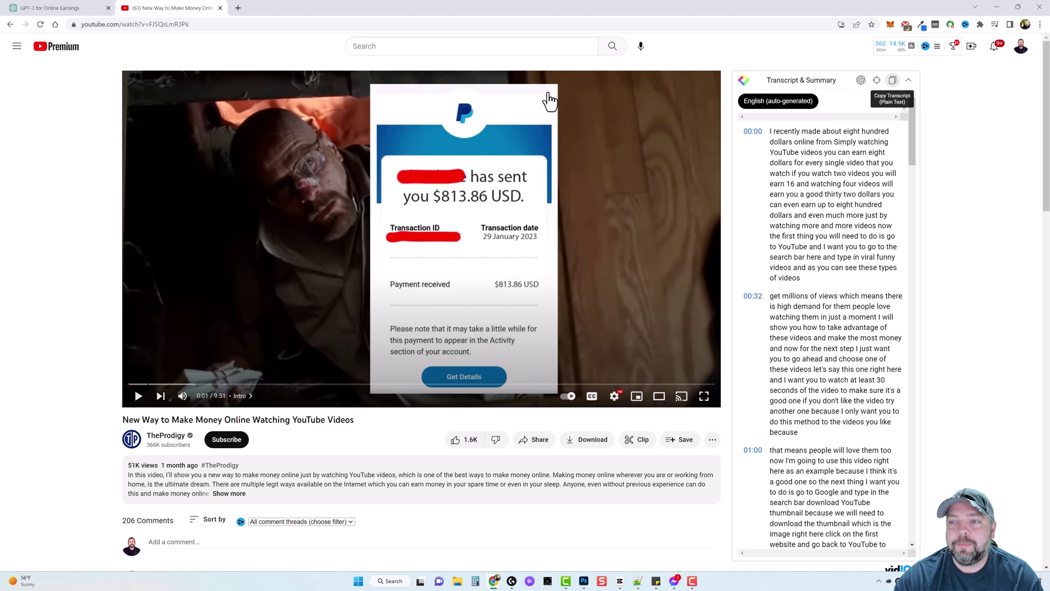
Step: Switch to ChatGPT and write the prompt "rewrite this content into a youtube video script", followed by the copied transcript
left_click(98, 9)
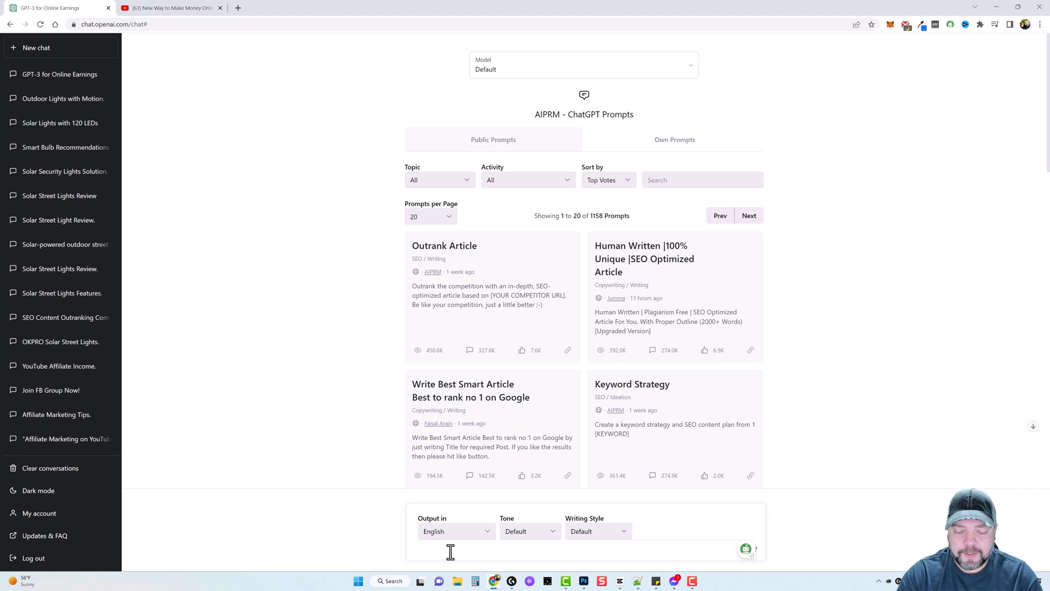
type("rewrite this")
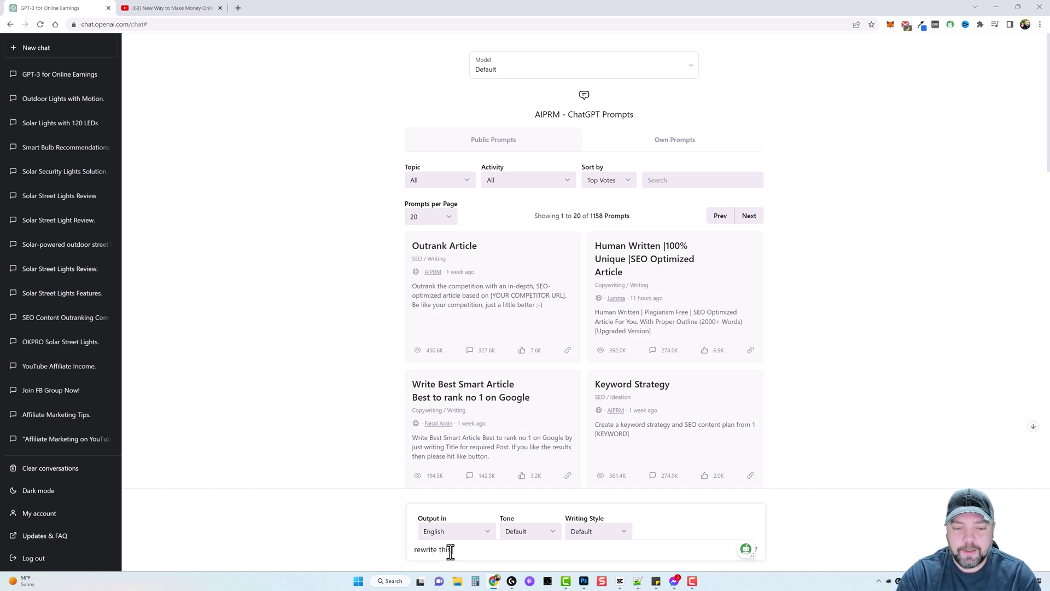
type(" content into a youtube video scri")
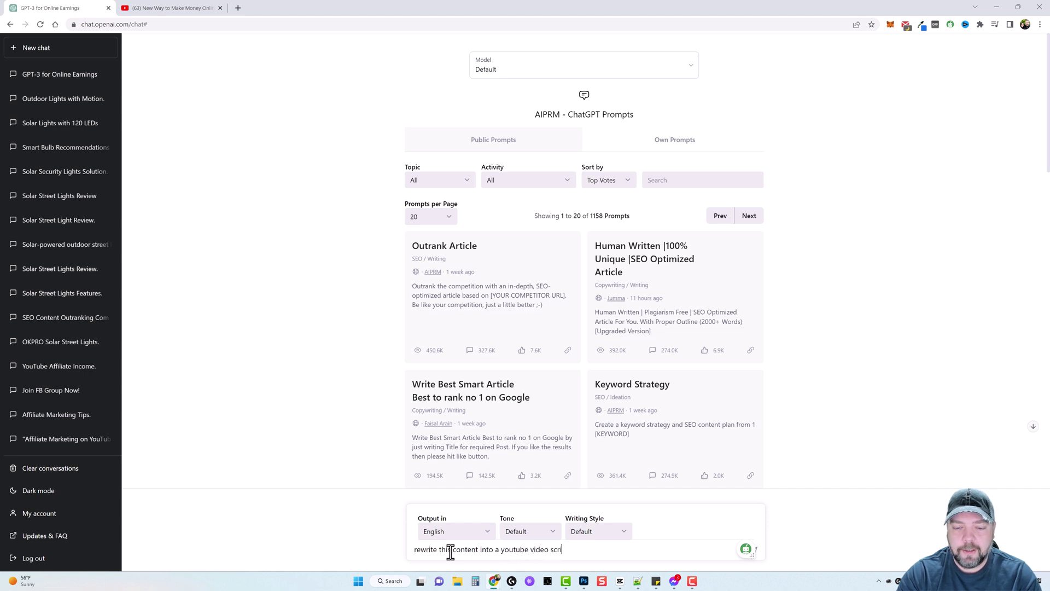
key("BackSpace")
key("BackSpace")
key("BackSpace")
key("BackSpace")
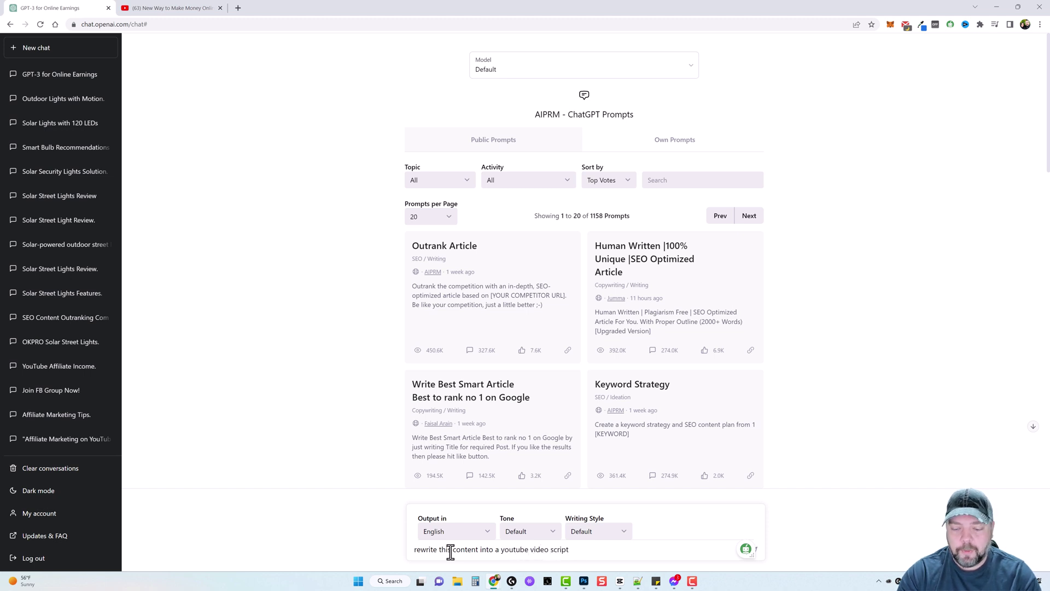
key("ctrl+v")
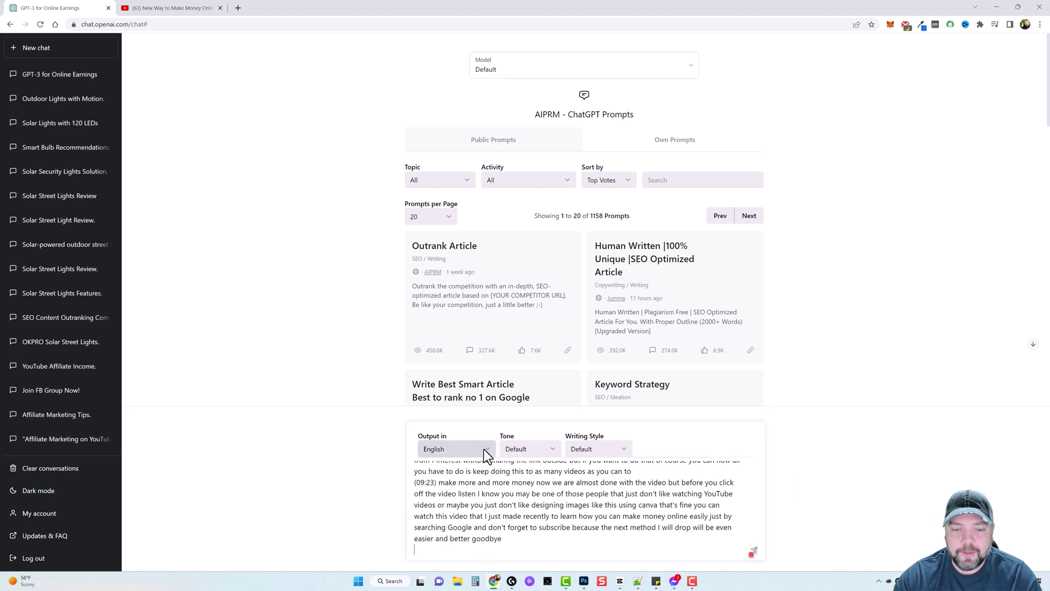
Step: Set the prompt's tone to Formal and its writing style to Conversational
left_click(546, 451)
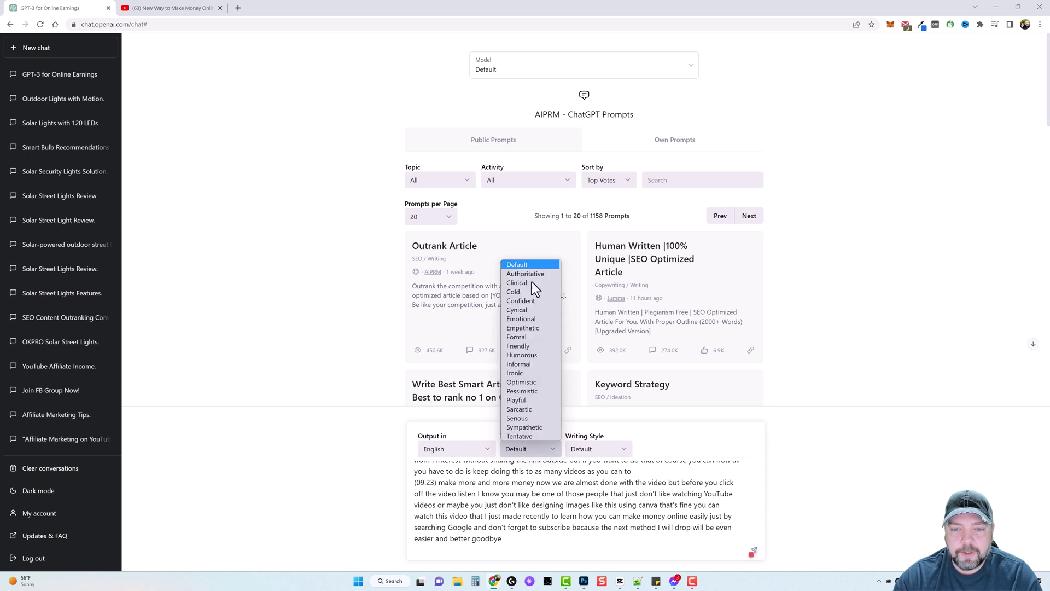
left_click(527, 337)
left_click(619, 449)
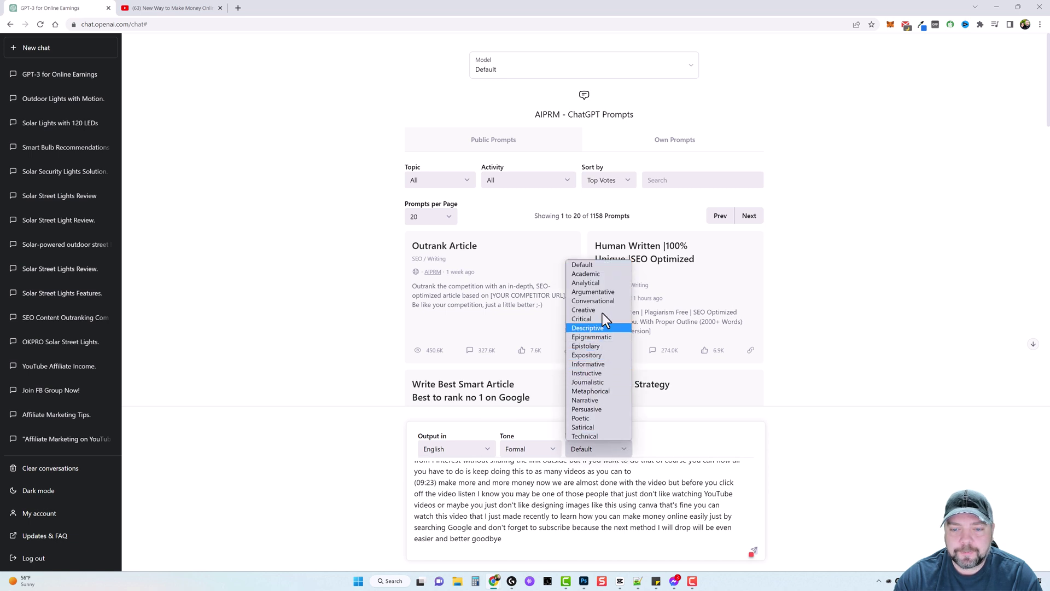
left_click(602, 298)
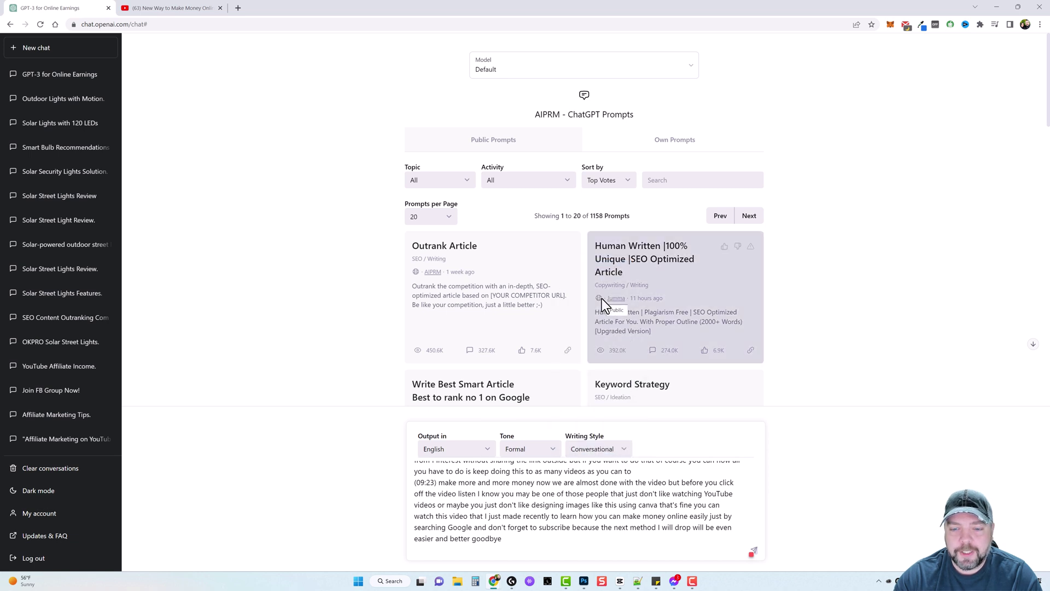
Step: Submit the prompt to generate the video script and read through the response
left_click(754, 551)
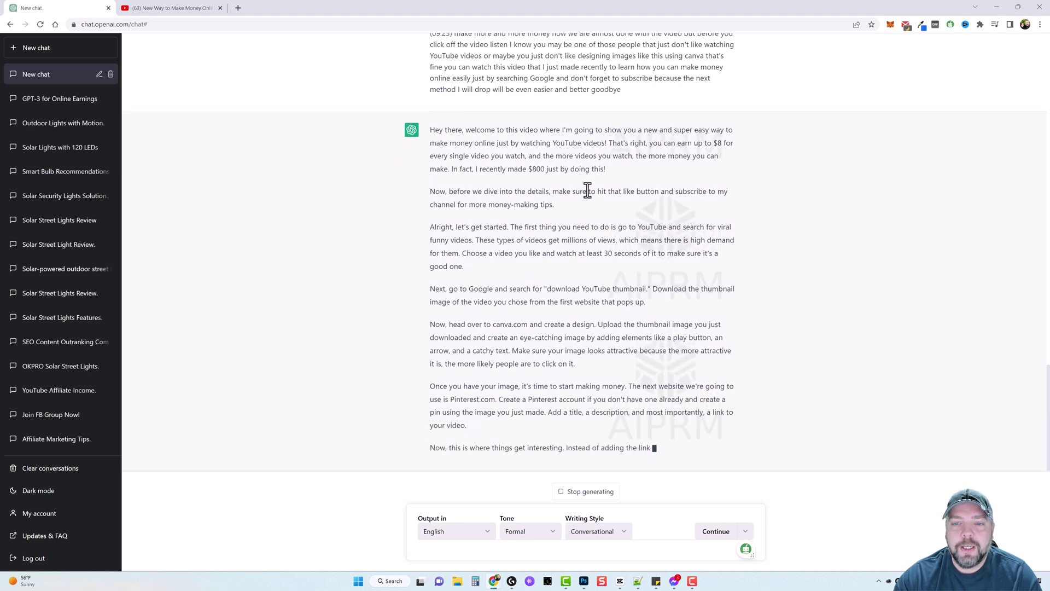
scroll(629, 203, "up", 1)
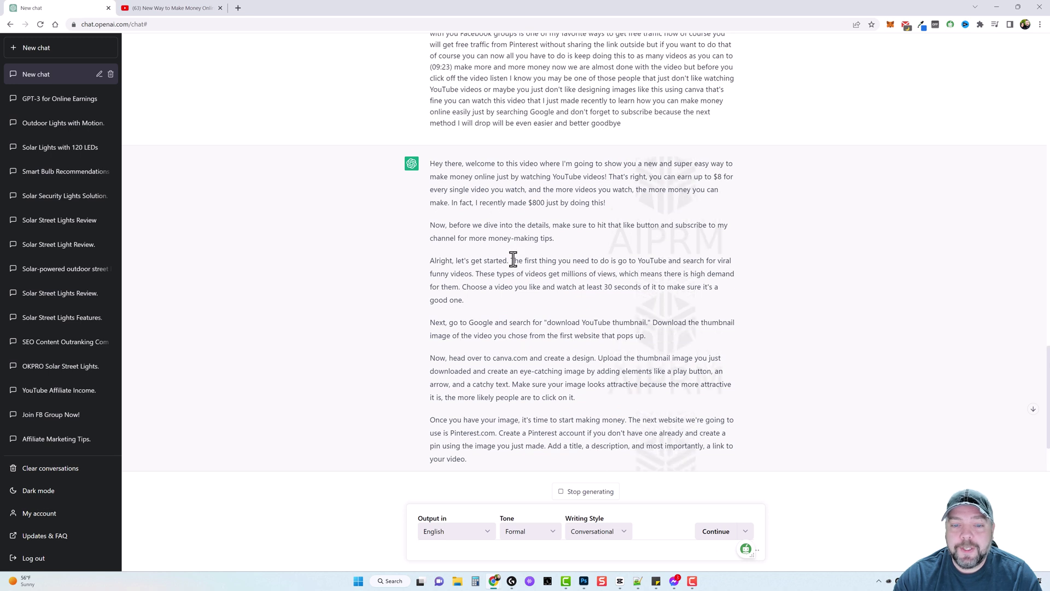
scroll(509, 290, "down", 2)
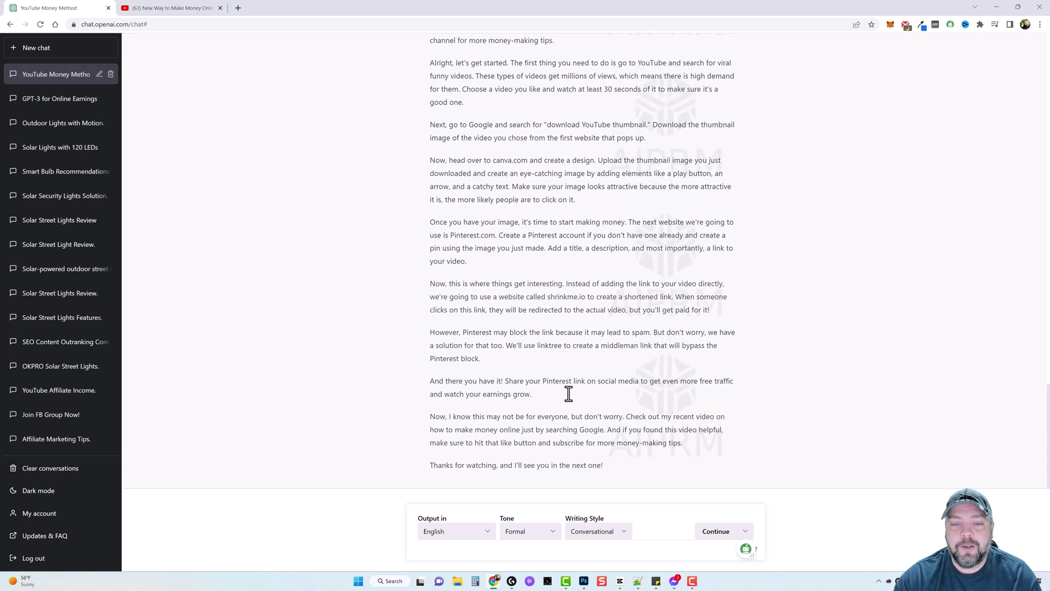
Step: Copy the generated script from ChatGPT, switch to Pictory, and paste it into a new Script to Video project
left_click_drag(686, 444, 438, 150)
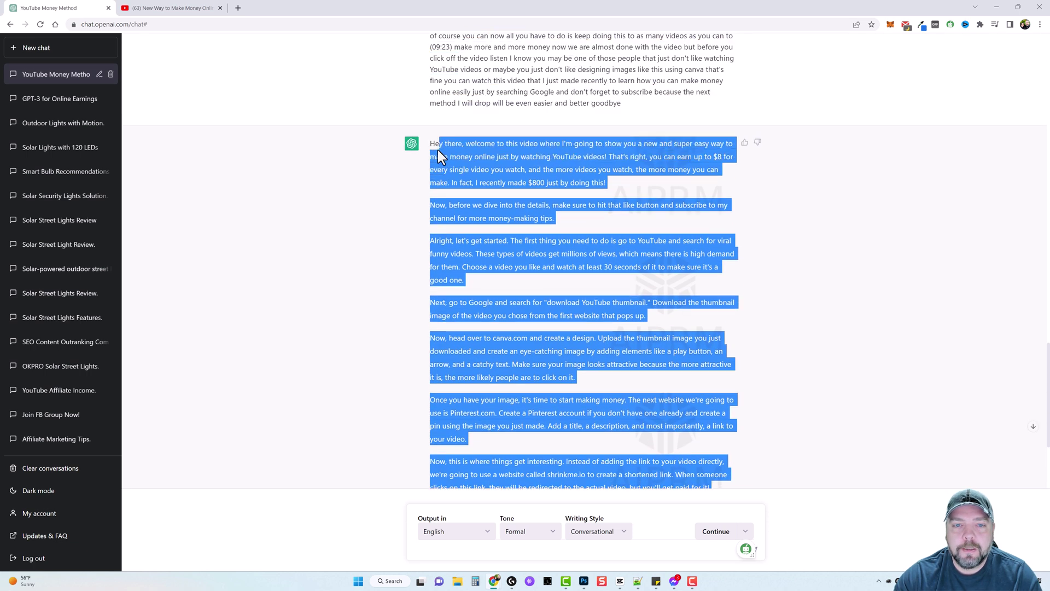
right_click(467, 148)
left_click(498, 156)
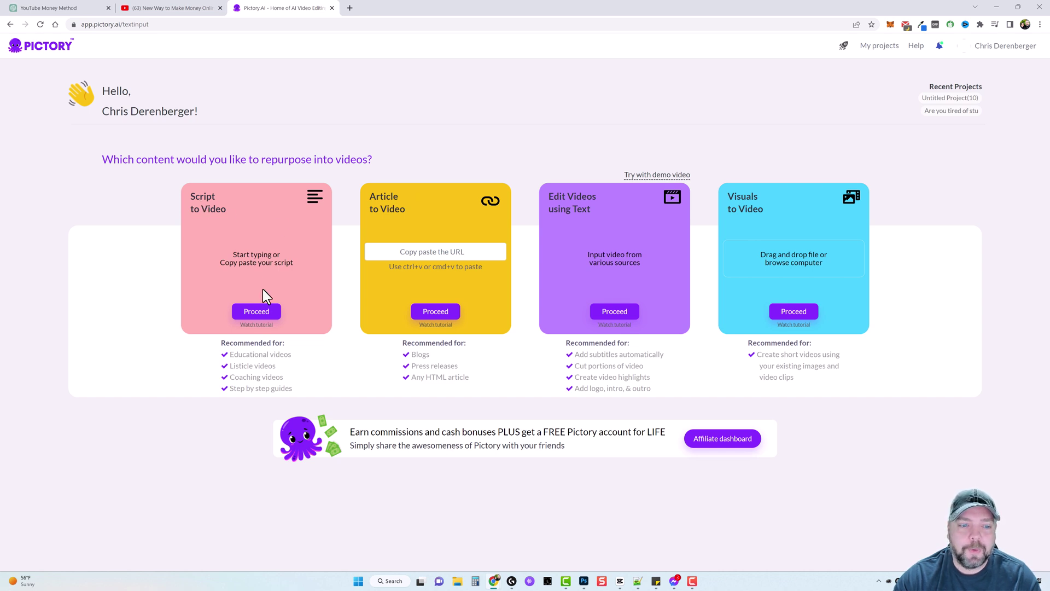
left_click(256, 312)
left_click(221, 153)
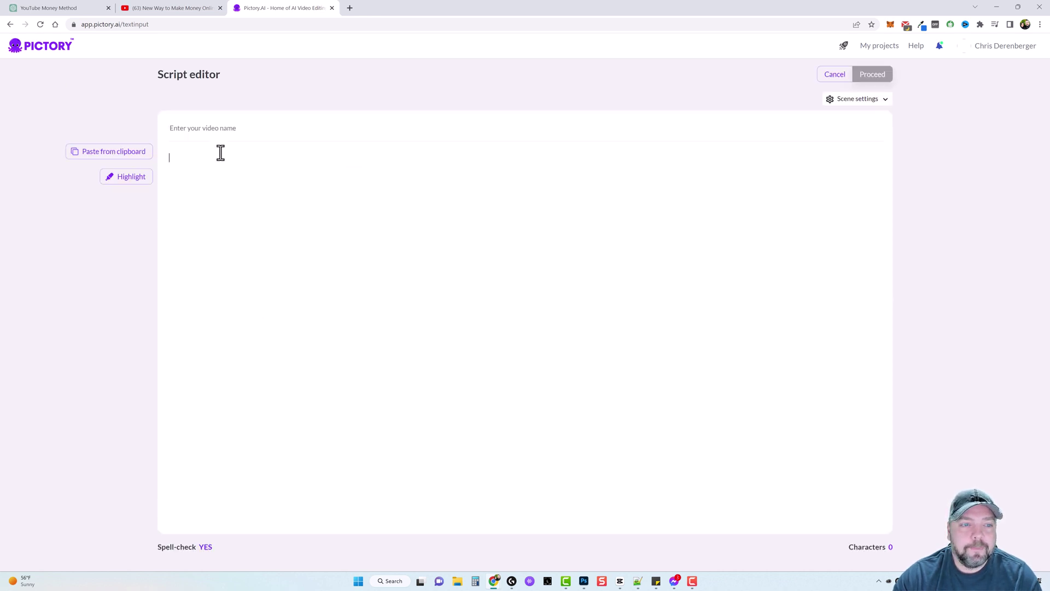
key("ctrl+v")
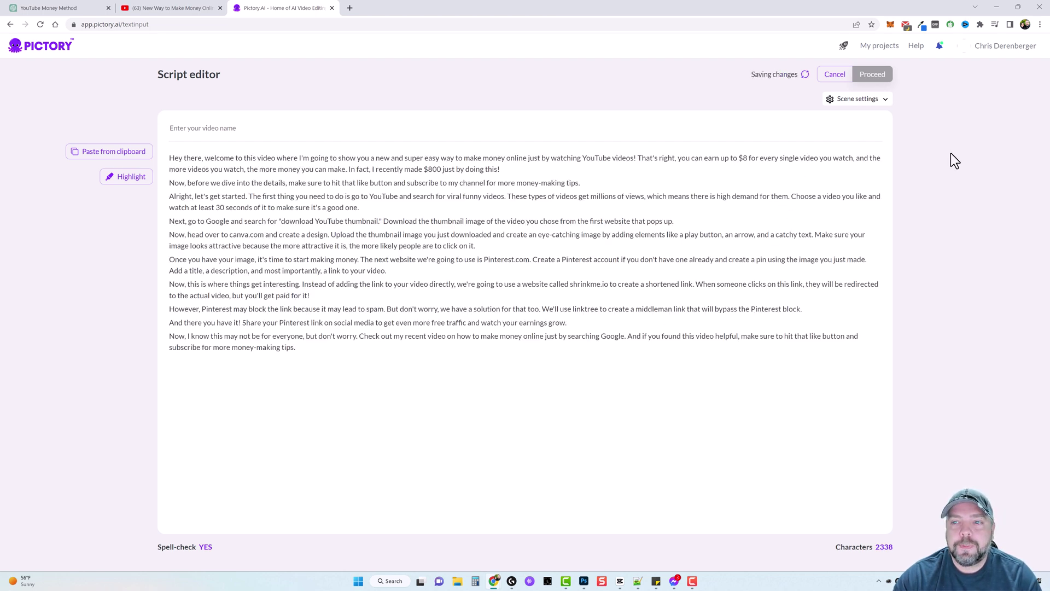
Step: Proceed with the pasted script and choose the Lemon template for the video
left_click(873, 77)
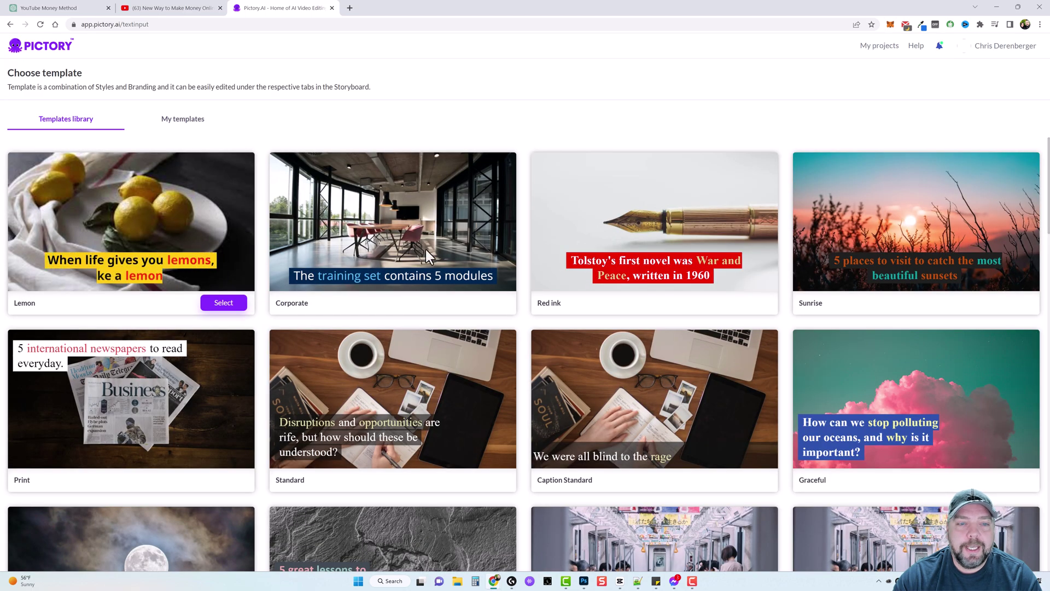
scroll(385, 492, "down", 9)
scroll(383, 493, "up", 9)
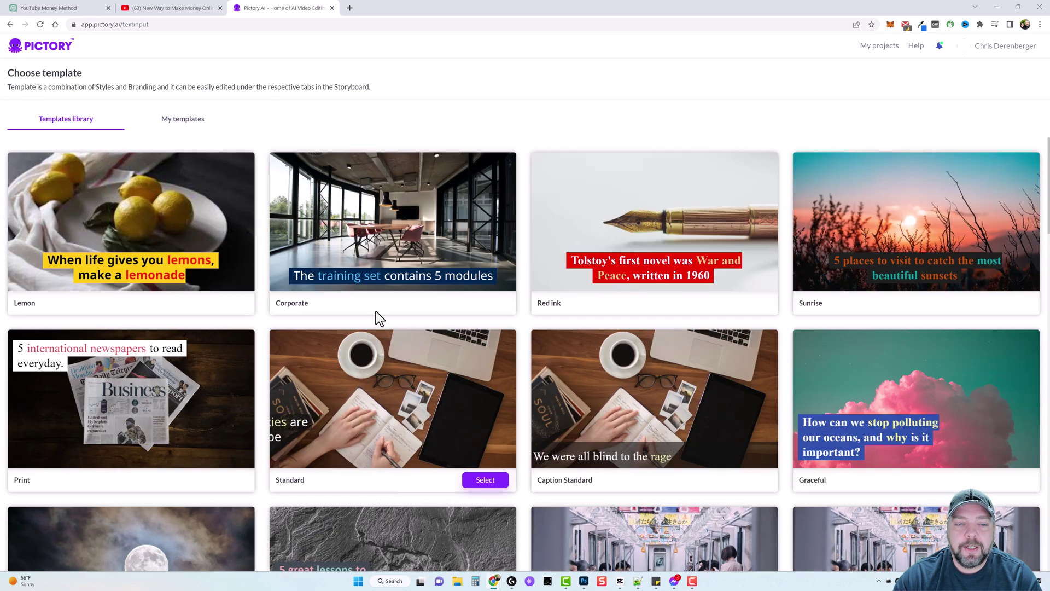
mouse_move(113, 237)
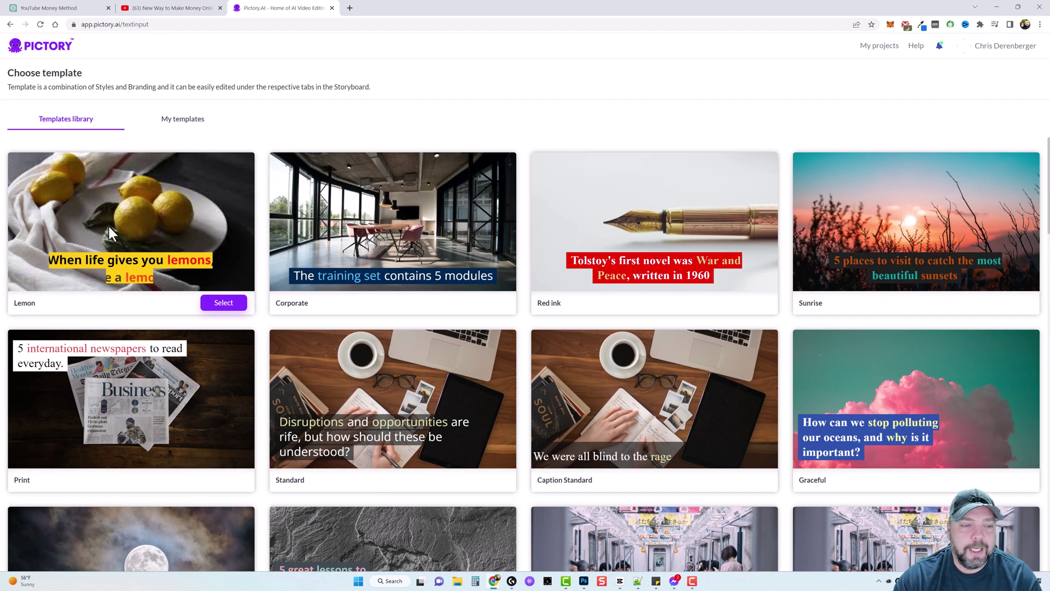
left_click(219, 305)
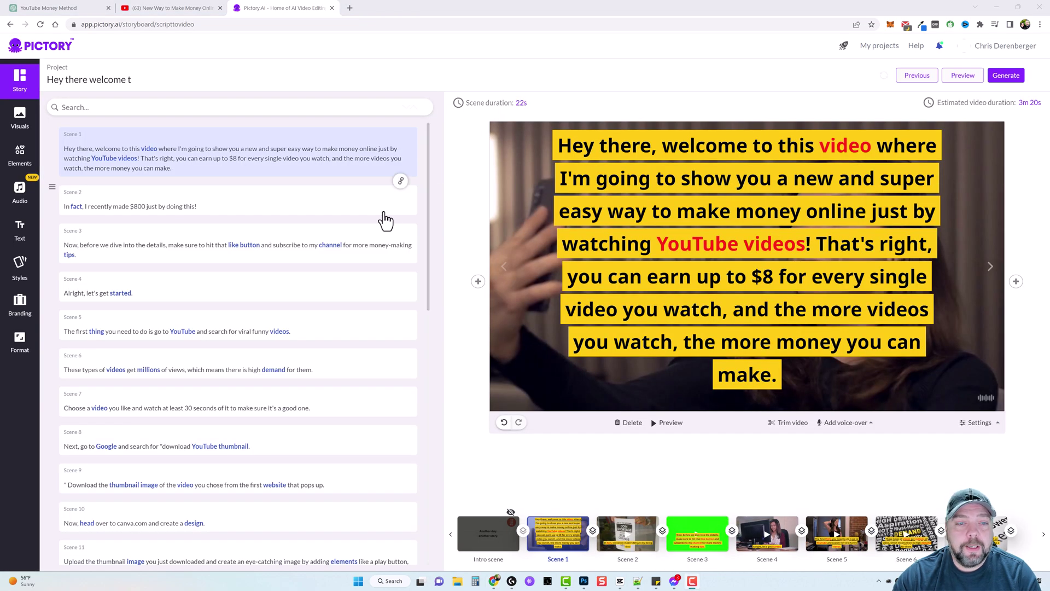
Step: Set scene 1's caption to font size 20 and position it at the bottom centre of the frame
scroll(235, 148, "down", 10)
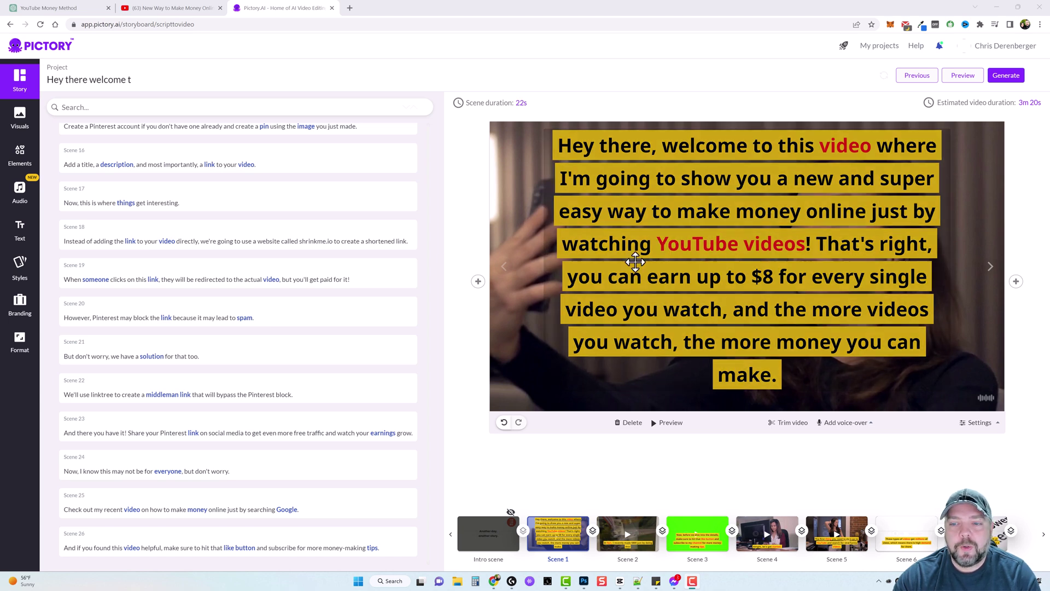
left_click(690, 210)
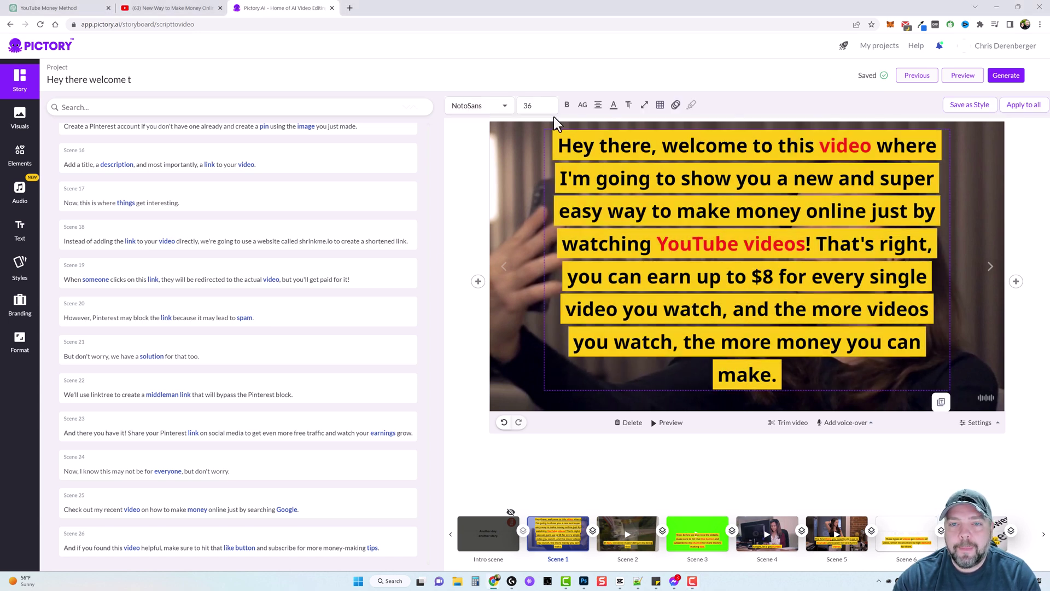
left_click(531, 105)
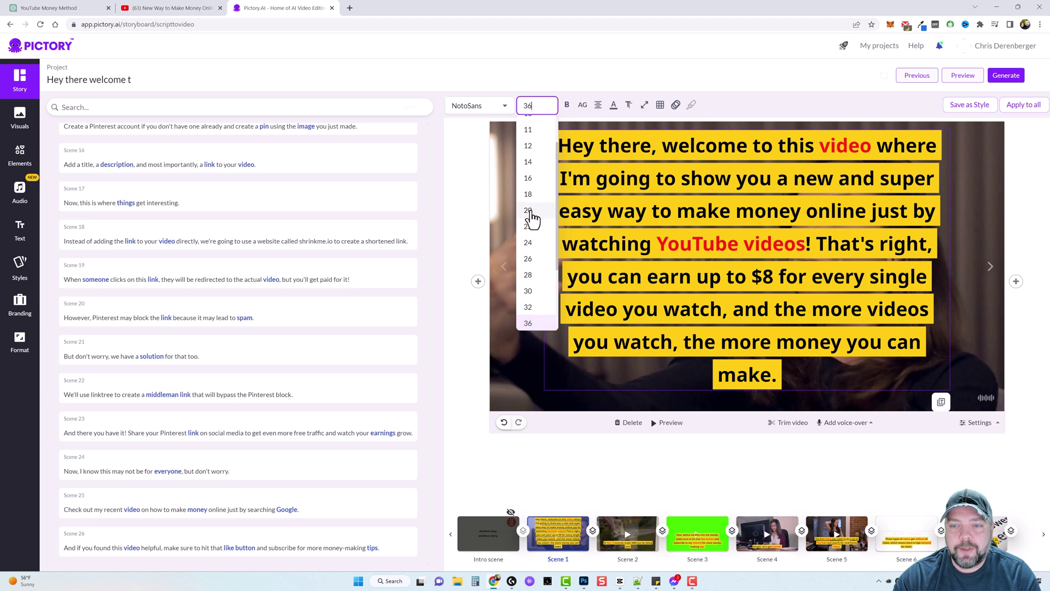
left_click(529, 210)
left_click(661, 115)
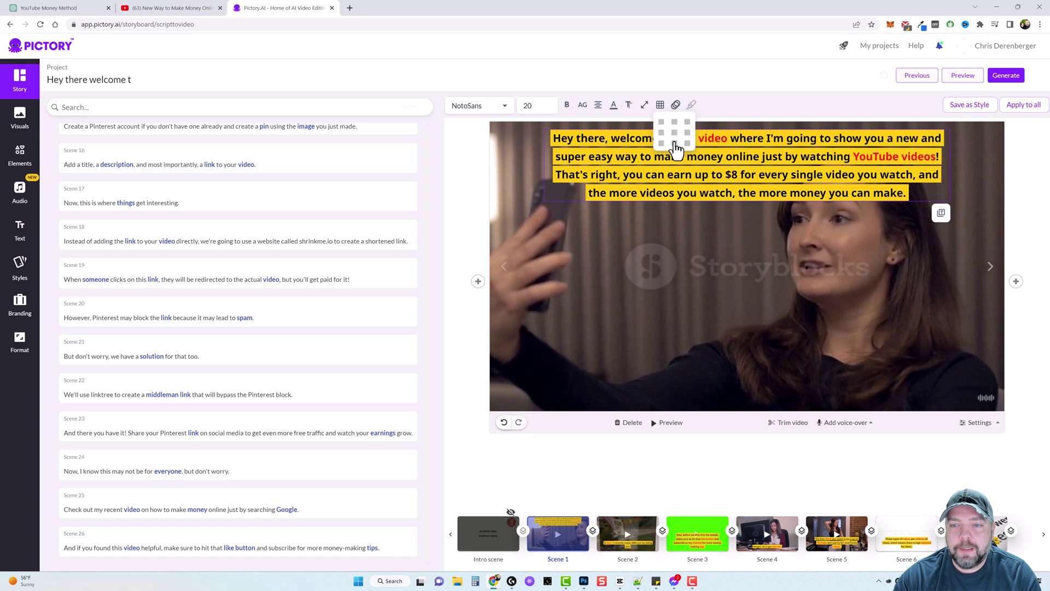
left_click(675, 143)
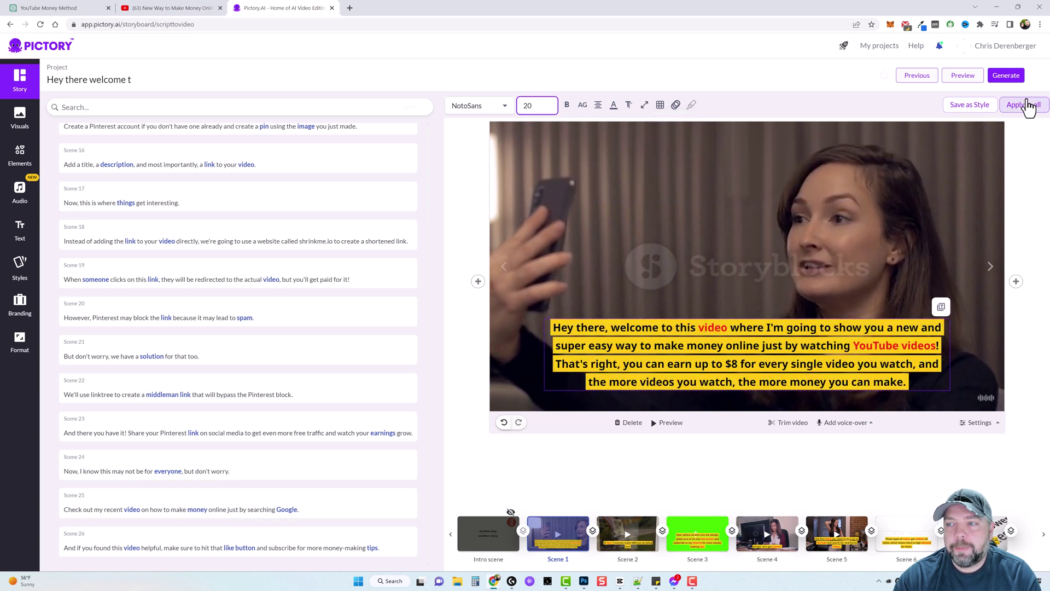
Step: Apply scene 1's caption formatting to all scenes and look through the scene thumbnails
left_click(1024, 111)
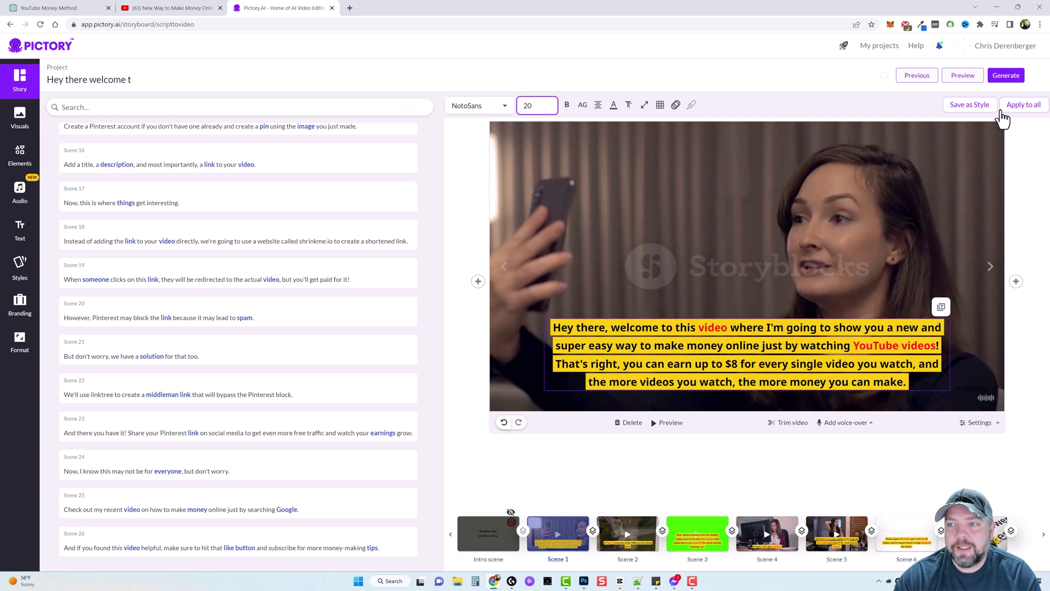
left_click(1008, 108)
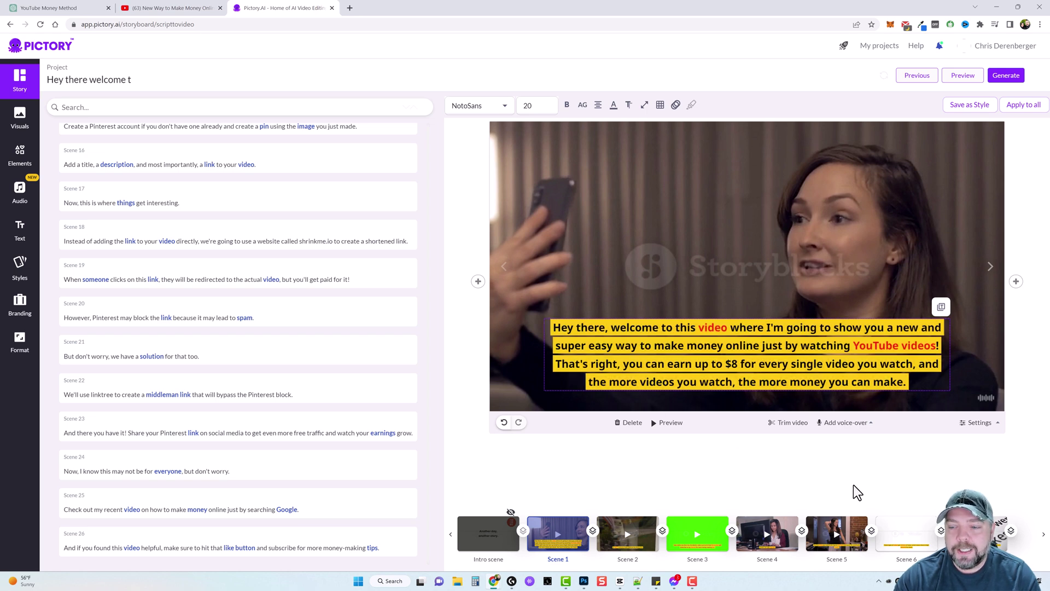
left_click(1043, 535)
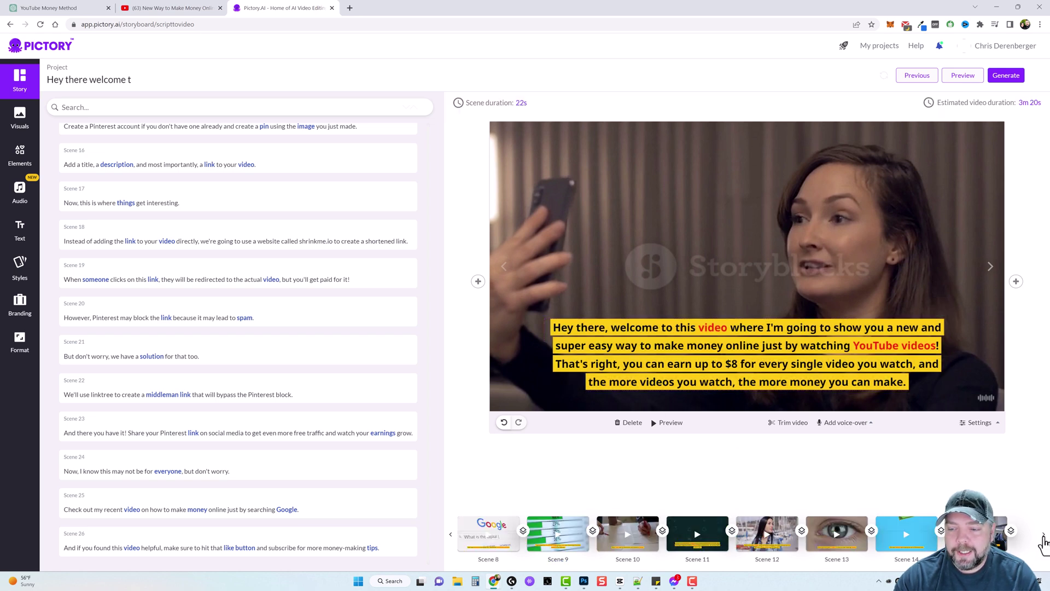
left_click(1043, 535)
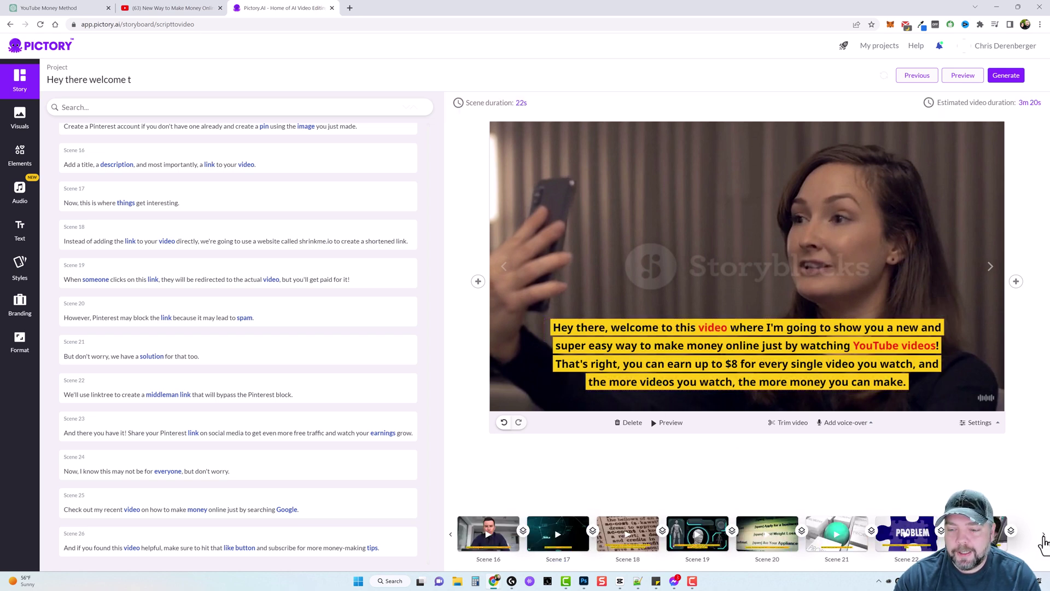
left_click(451, 538)
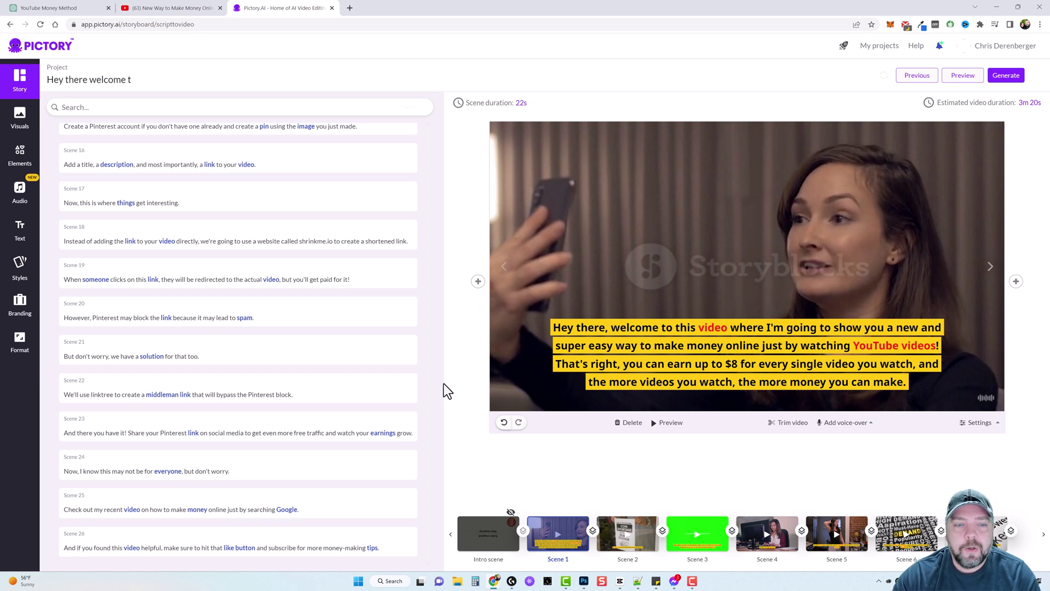
Step: Listen to samples of the Jackson and Tom English (US) voice-overs
left_click(19, 193)
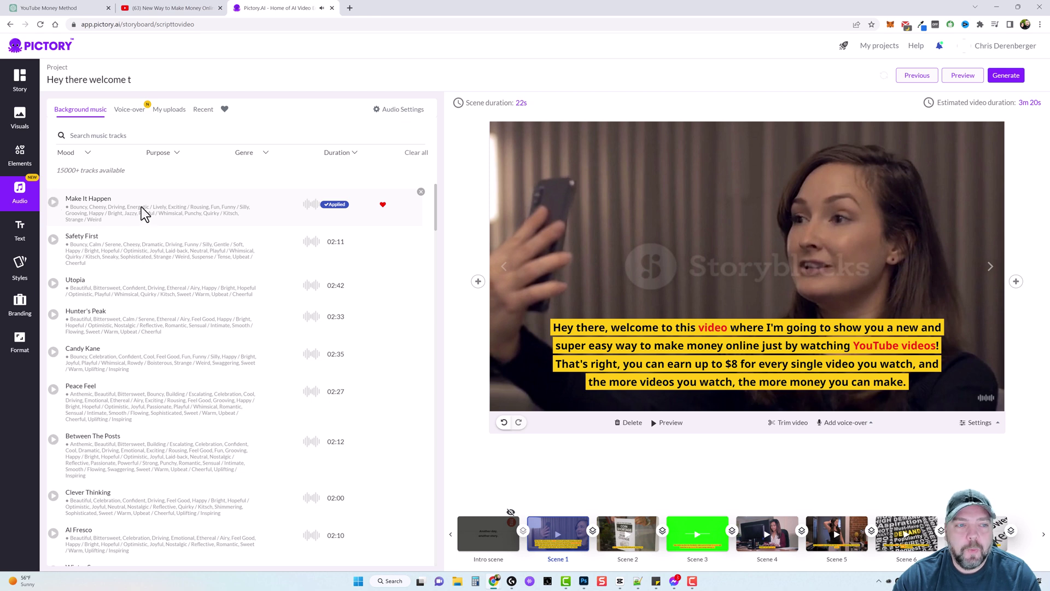
left_click(134, 121)
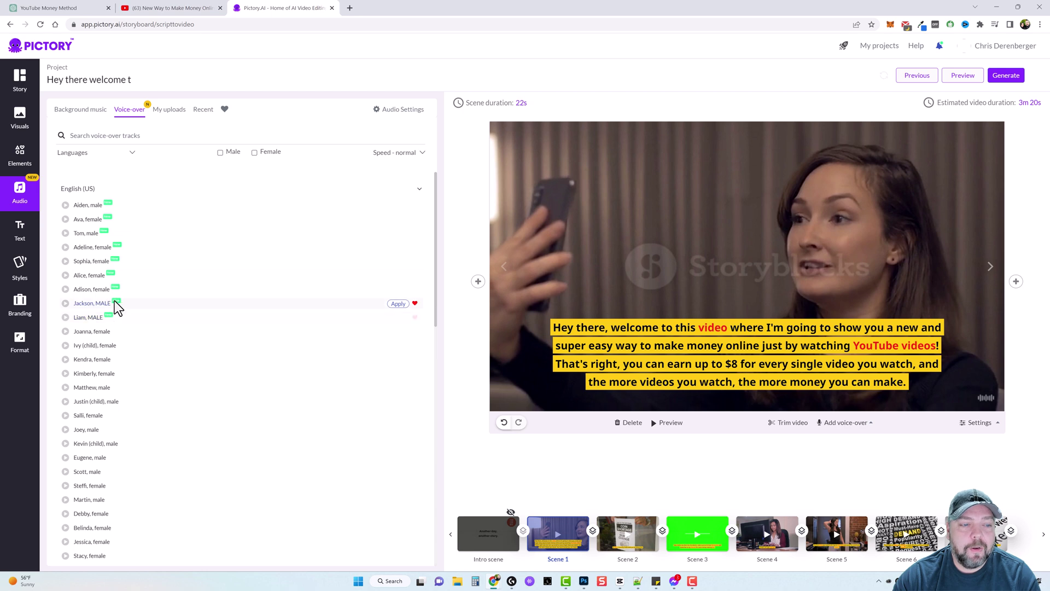
left_click(65, 306)
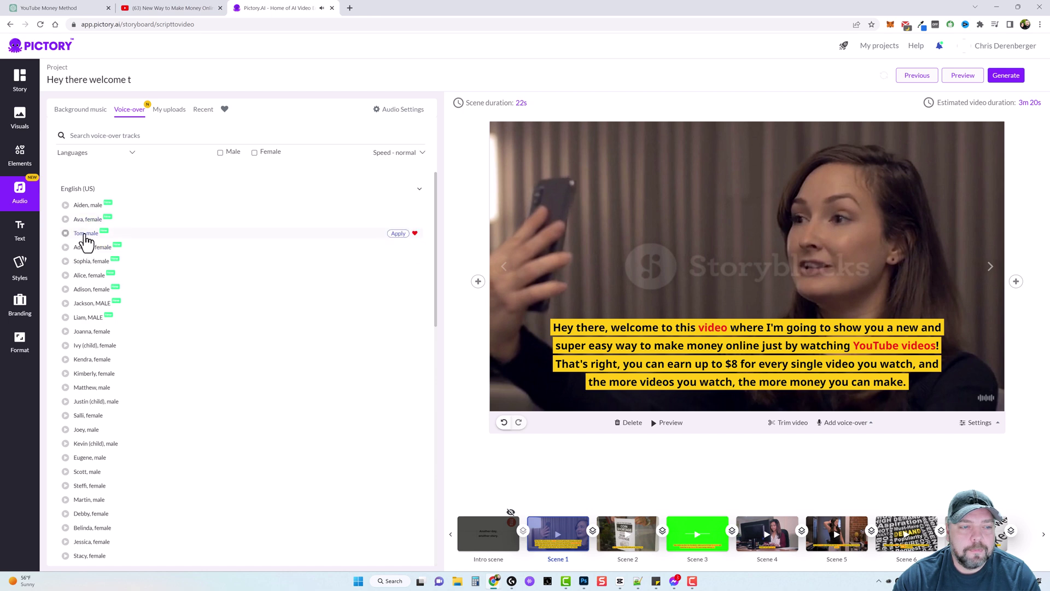
left_click(67, 233)
left_click(65, 233)
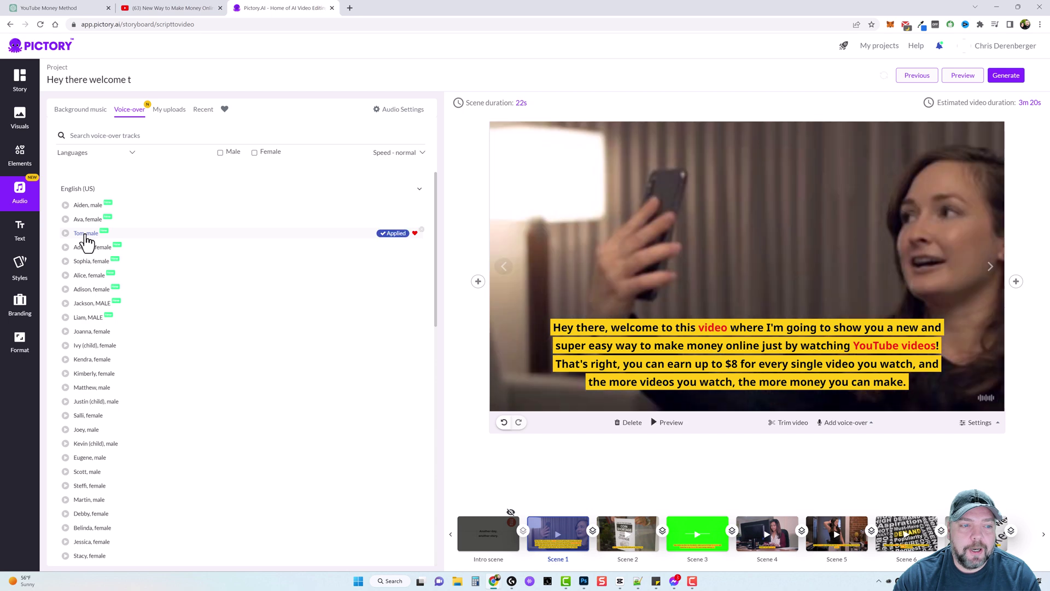
Step: Apply the Tom voice-over to the video and watch part of the full video preview
left_click(394, 234)
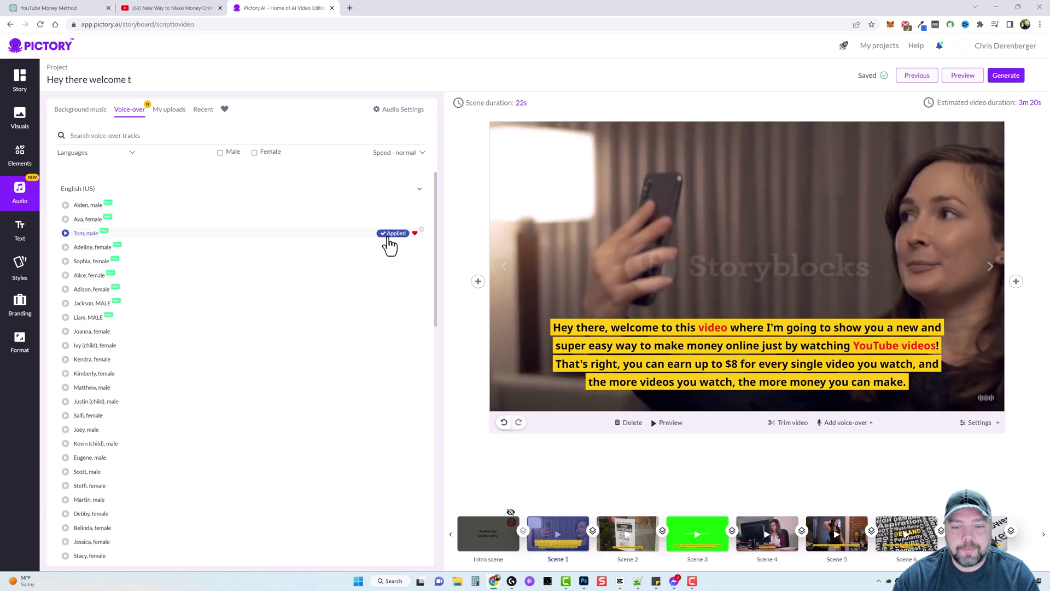
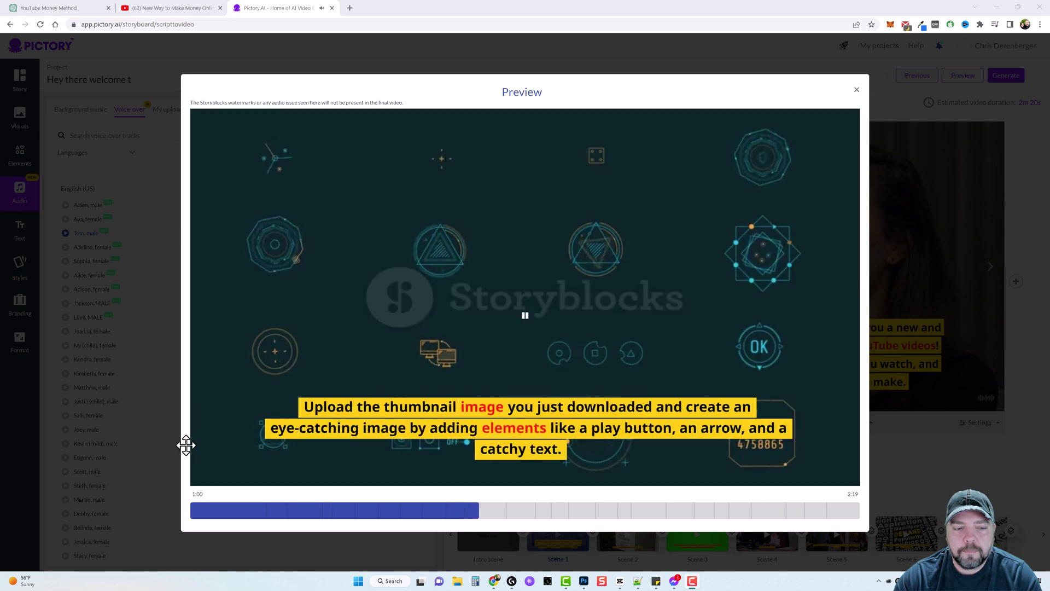
left_click(525, 322)
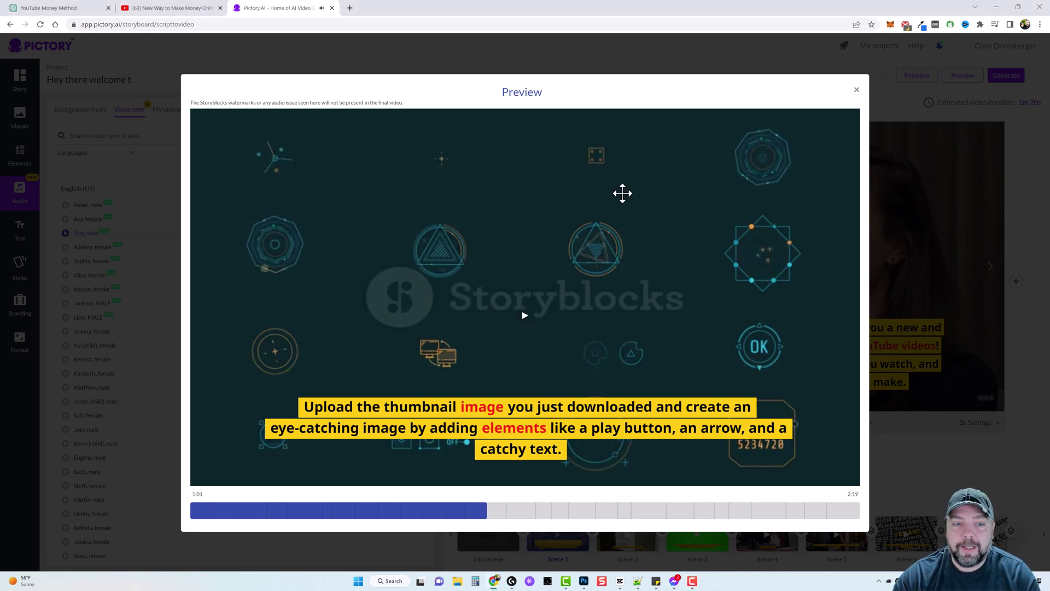
left_click(855, 91)
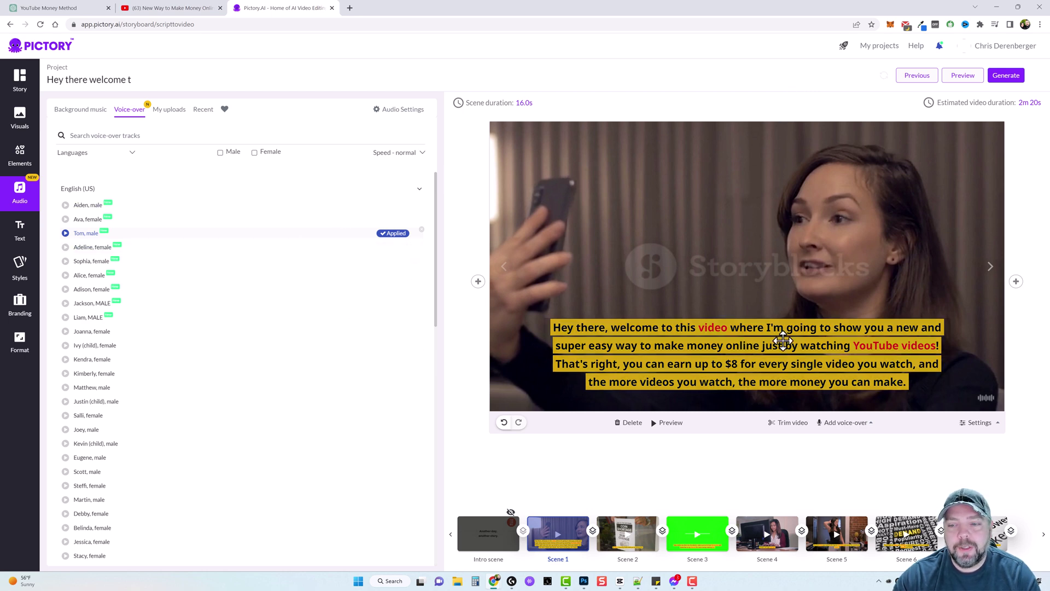
Step: Split scene 1 of the story into two scenes after the words "YouTube videos!"
left_click(812, 340)
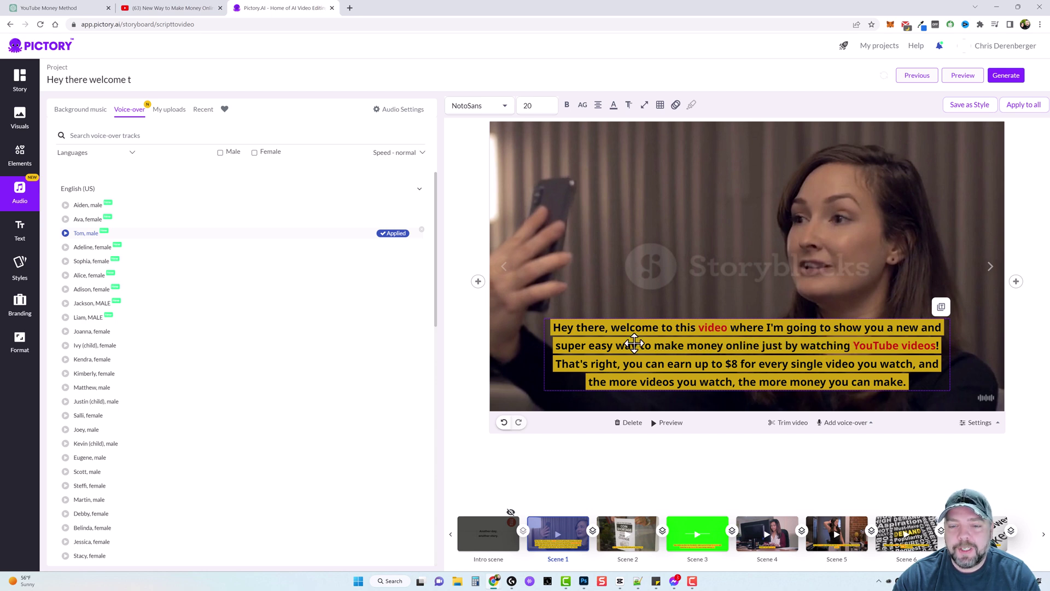
left_click(22, 78)
scroll(225, 197, "up", 10)
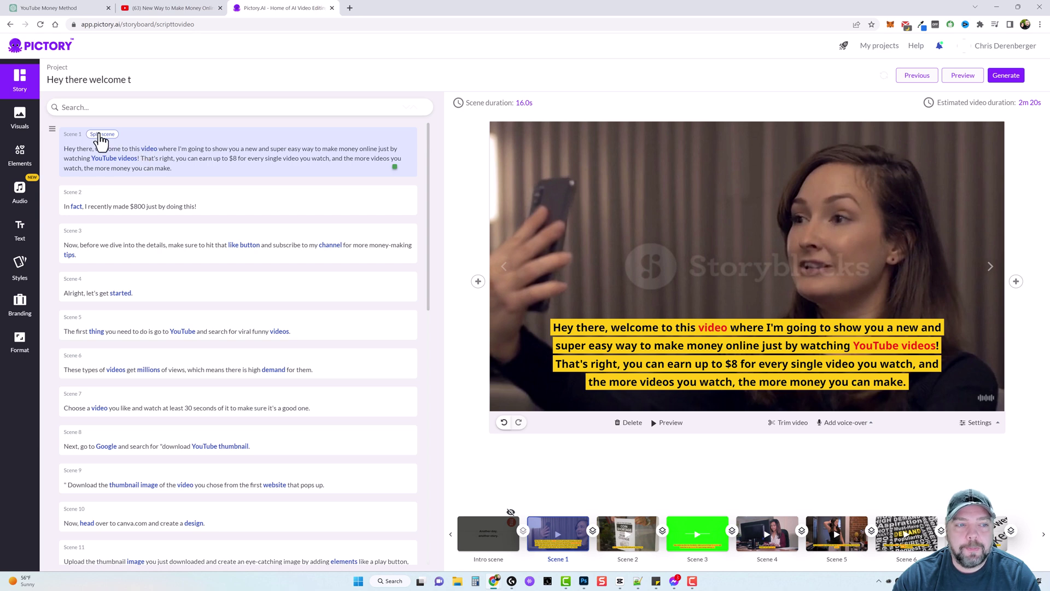
key("Return")
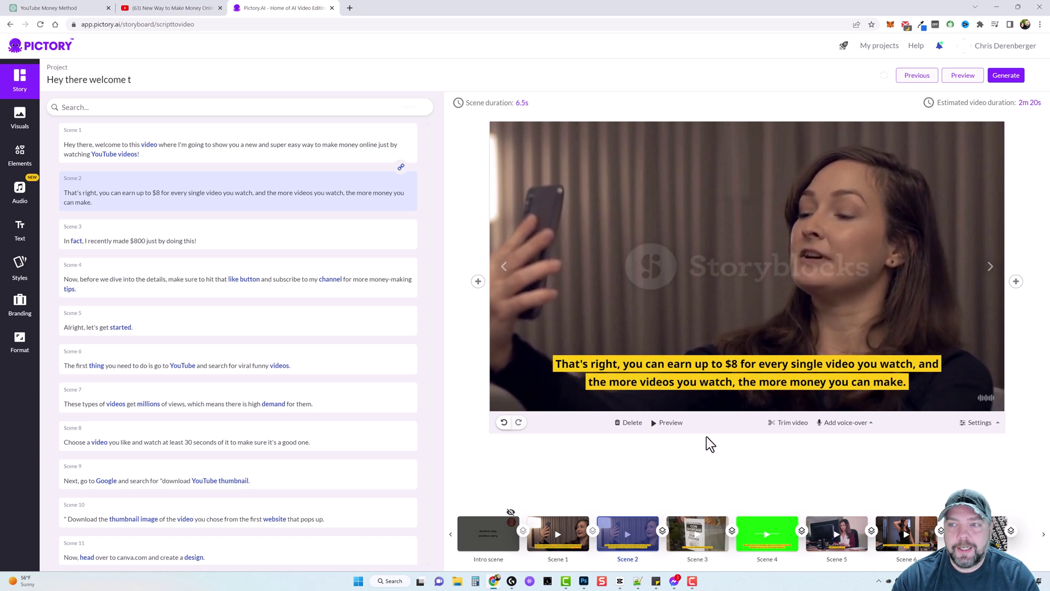
Step: Search the visuals library for "money" and replace scene 3's visual with the clip of hands fanning dollar bills
left_click(720, 530)
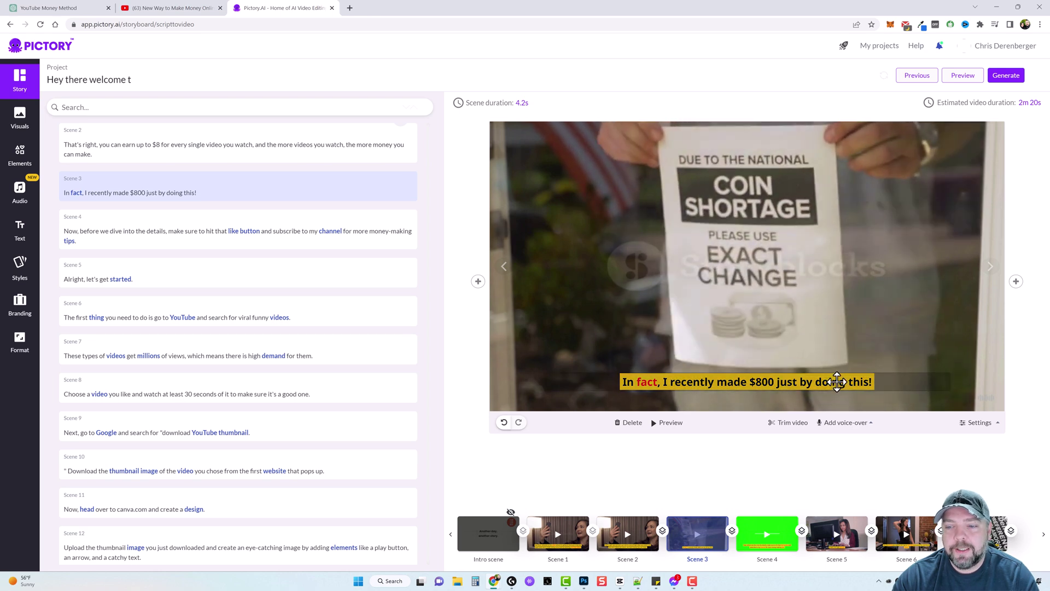
left_click(20, 117)
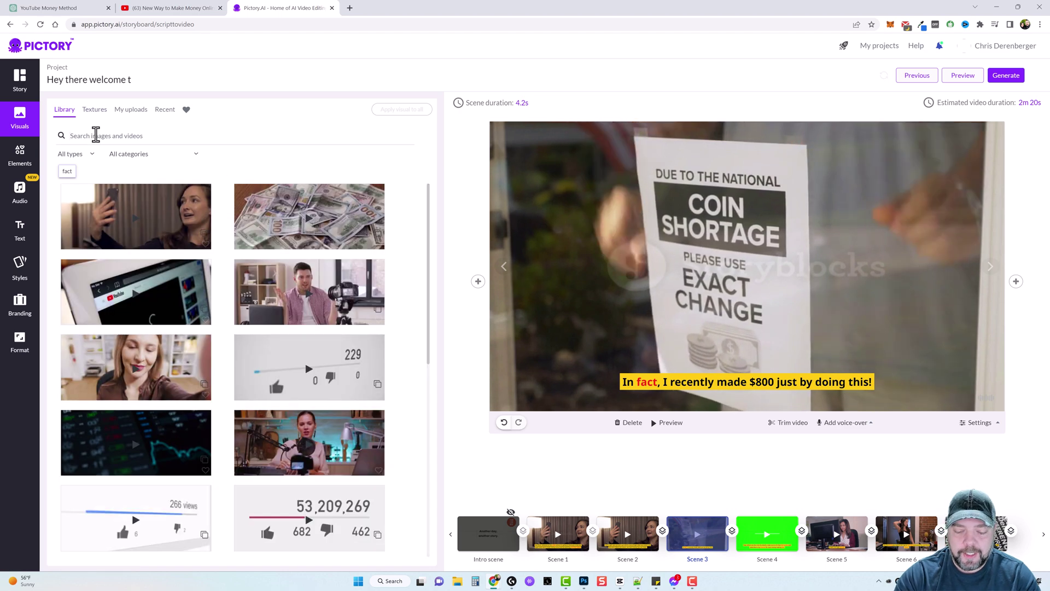
left_click(95, 136)
type("money")
key("Return")
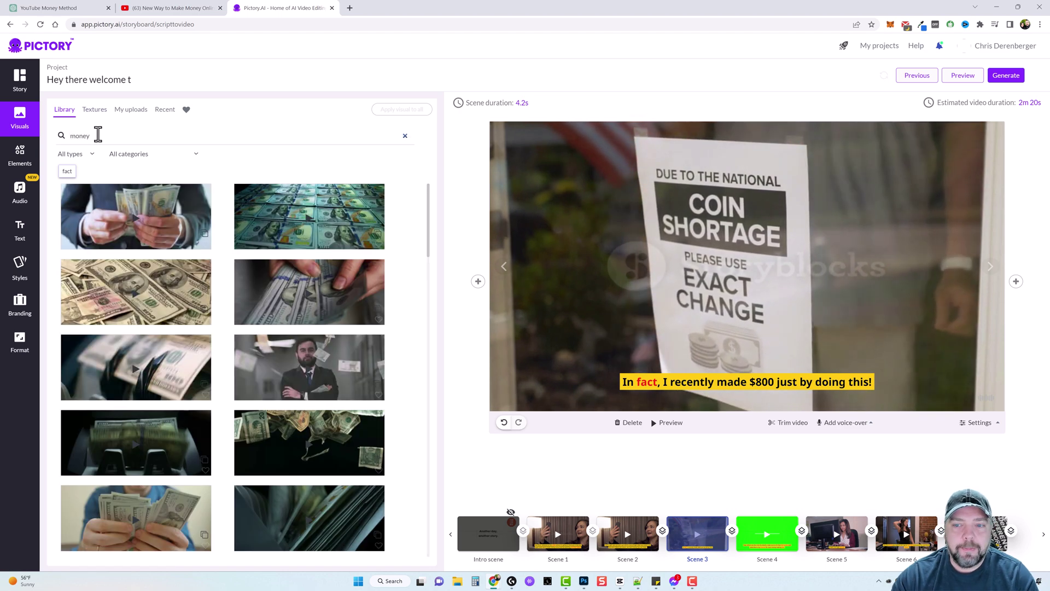
left_click(313, 304)
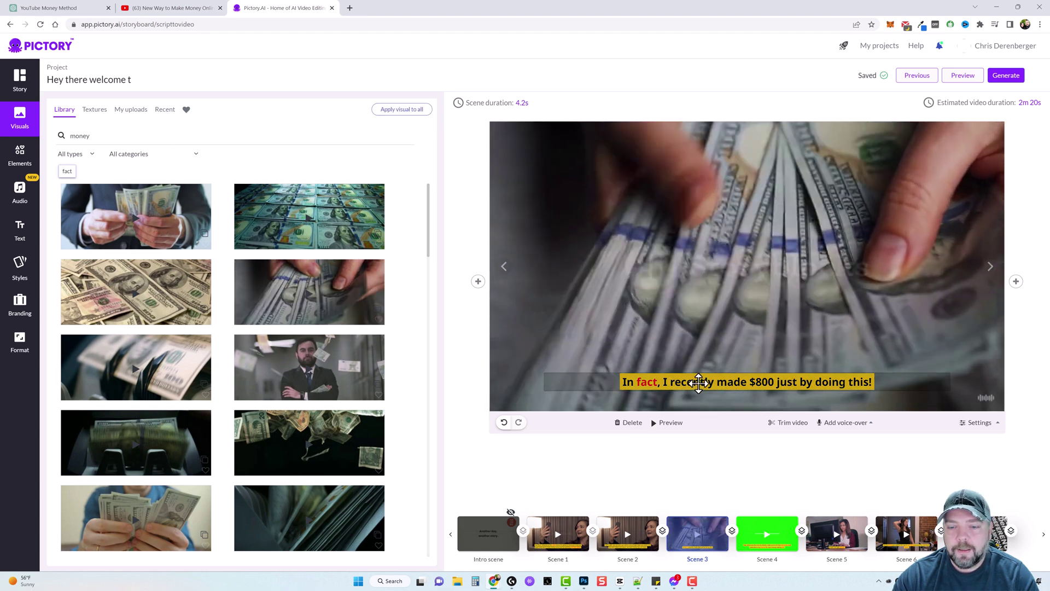
Step: Search the visuals library for "subscribe" and replace scene 4's visual with the clip of a white Subscribe button among dark flying pieces
left_click(758, 535)
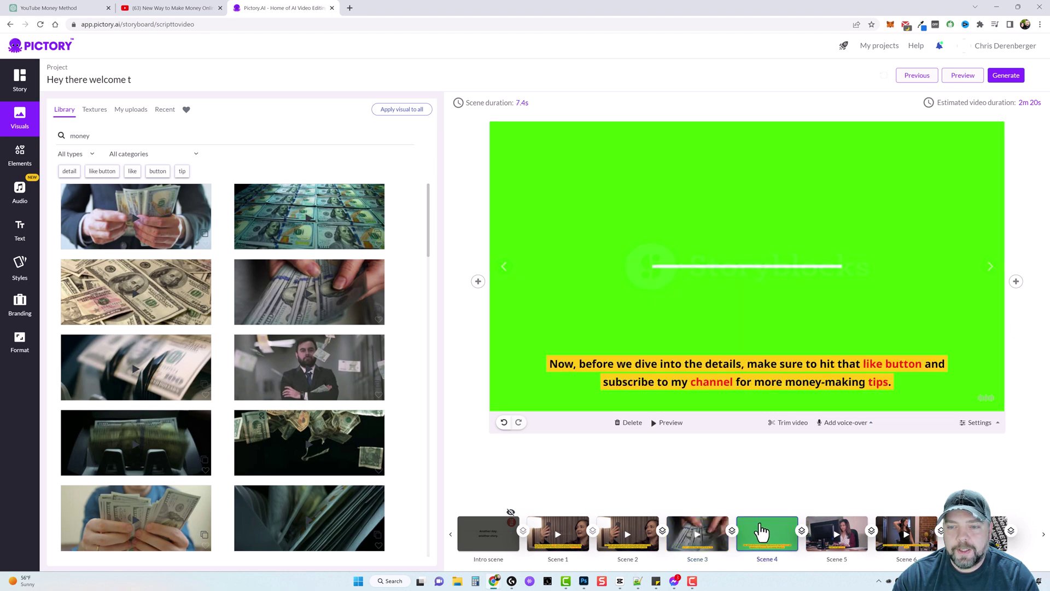
double_click(119, 135)
type("subsc")
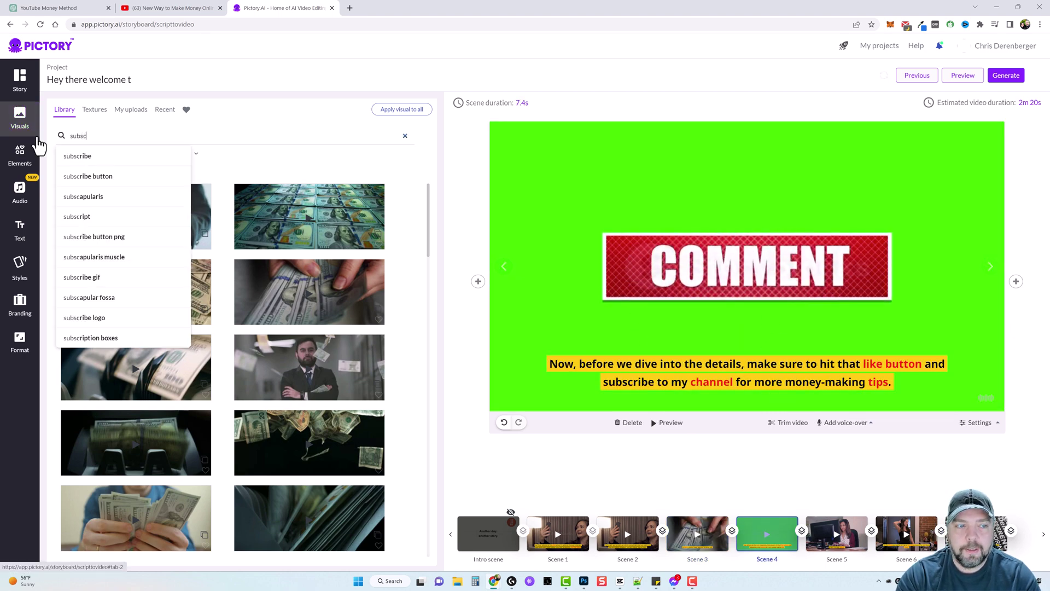
type("ribe")
key("Return")
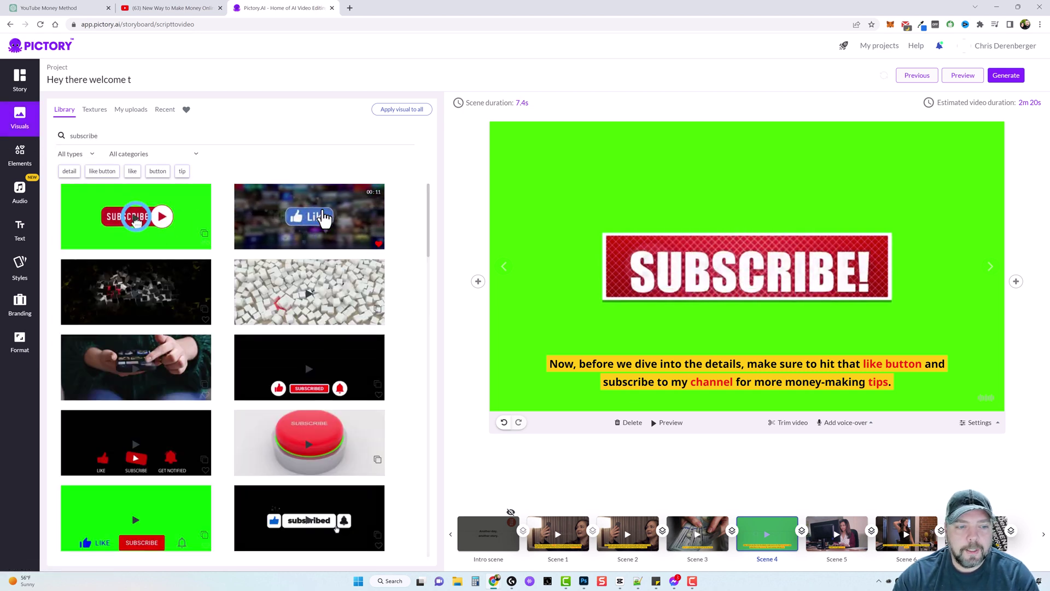
left_click(325, 217)
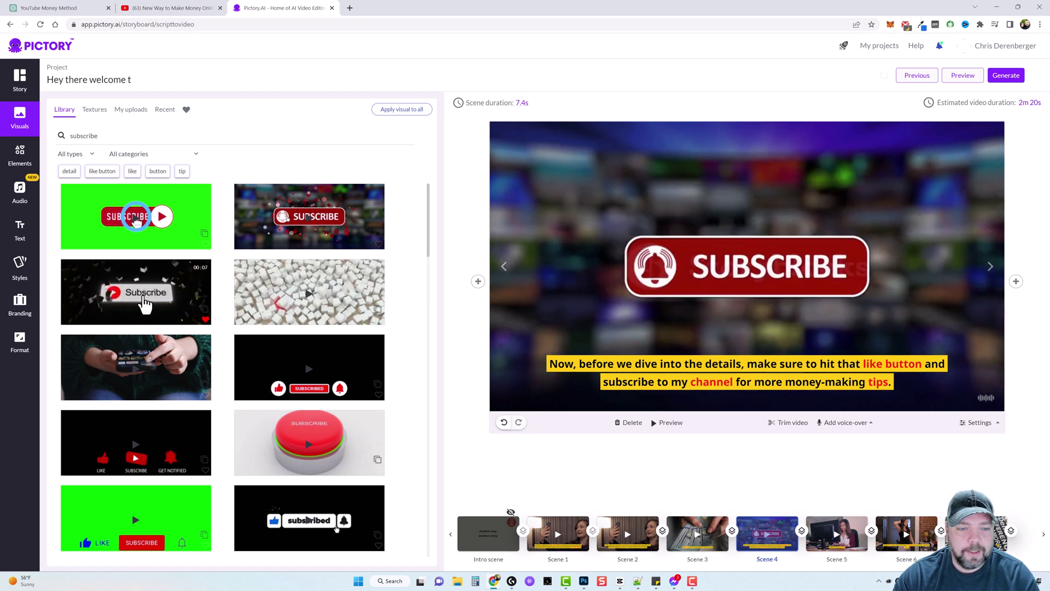
left_click(145, 303)
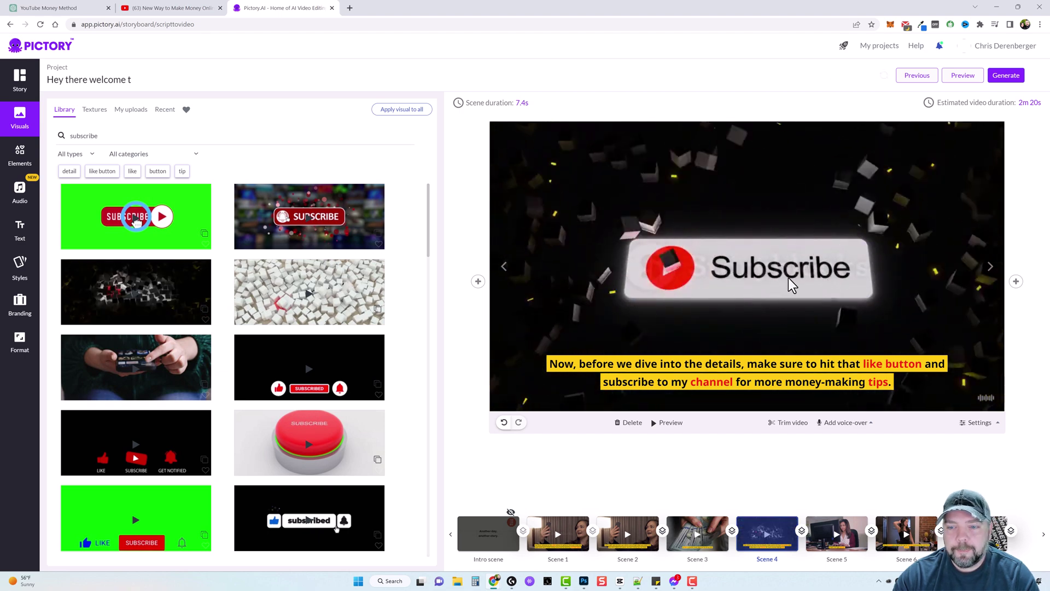
Step: Open scene 6 and search the visuals library for "search youtube", checking the clips offered
left_click(907, 528)
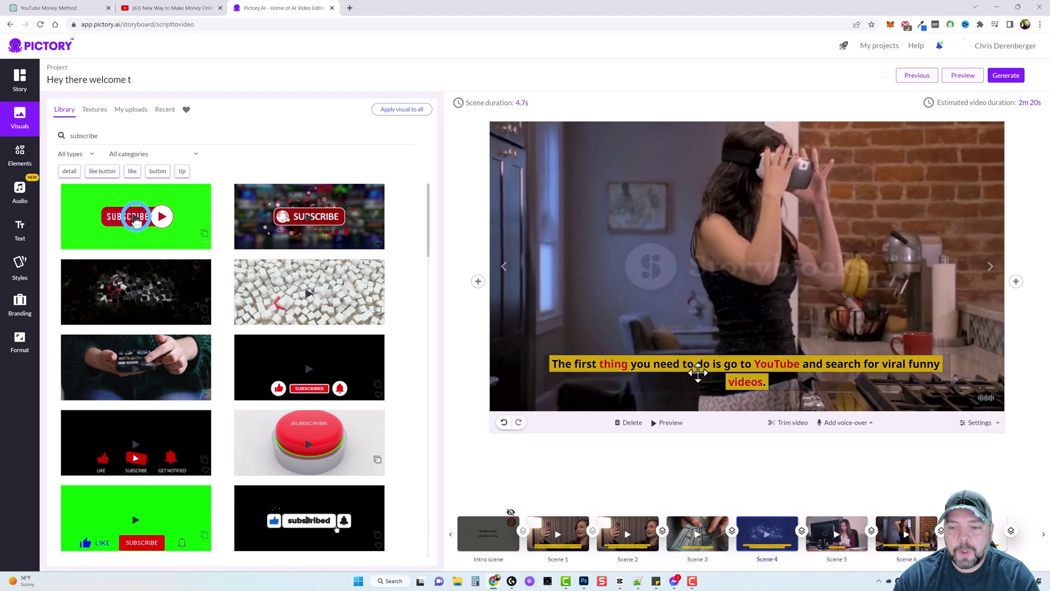
double_click(92, 135)
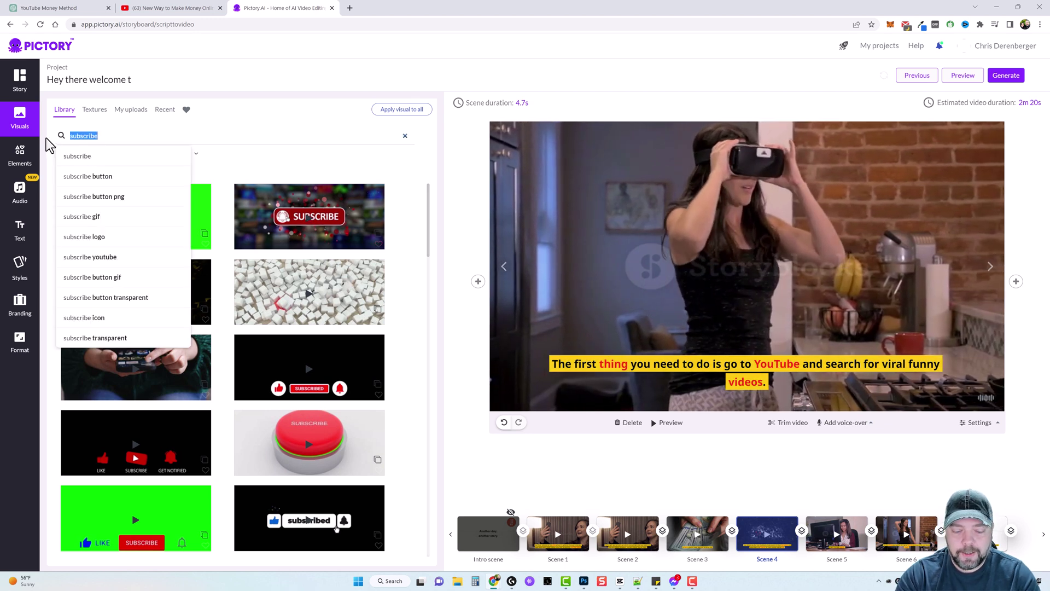
type("search youtu")
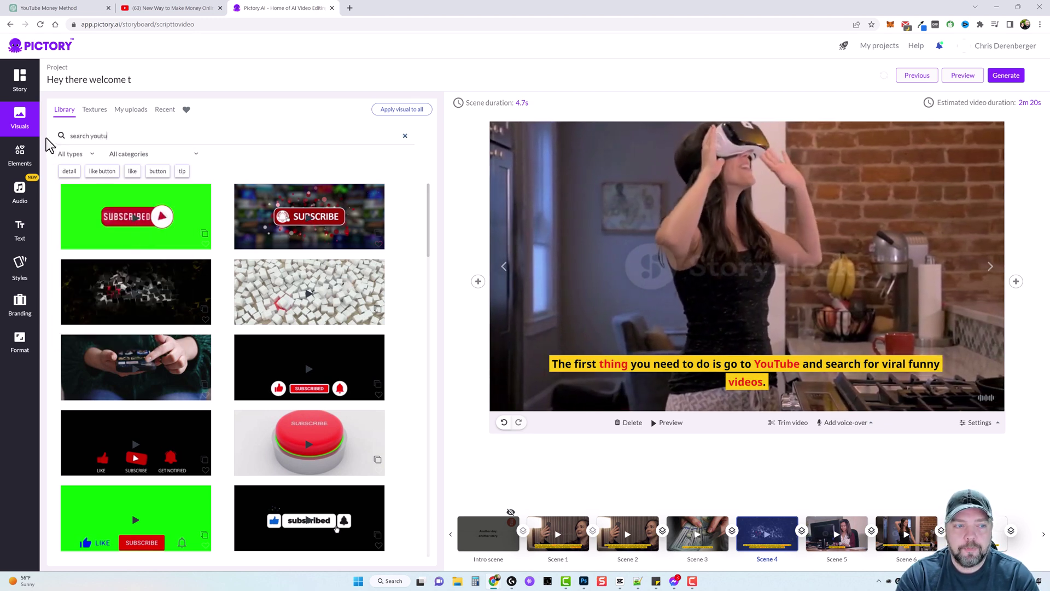
type("be")
key("Return")
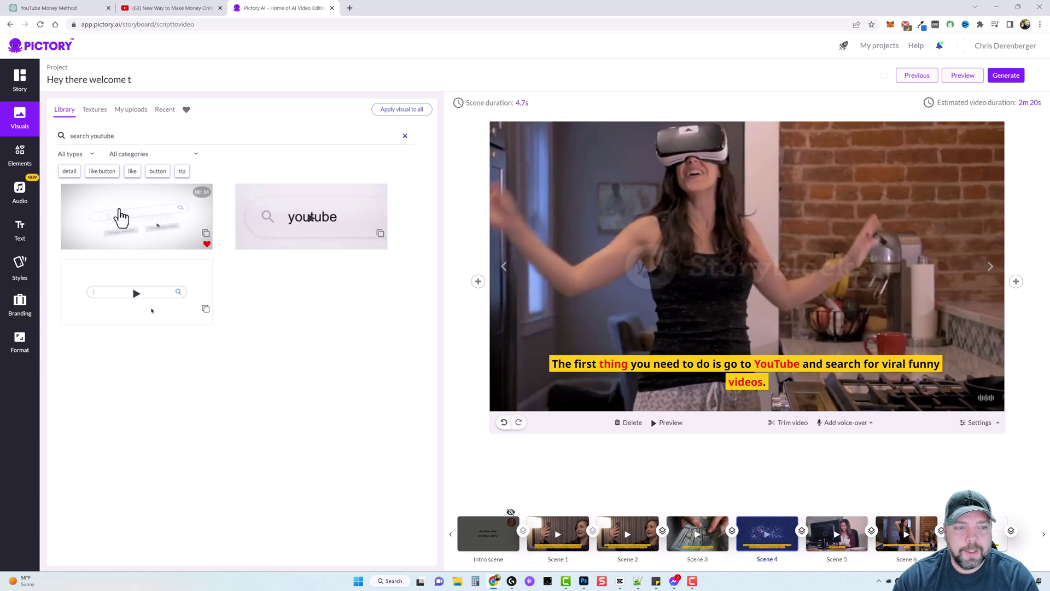
mouse_move(301, 223)
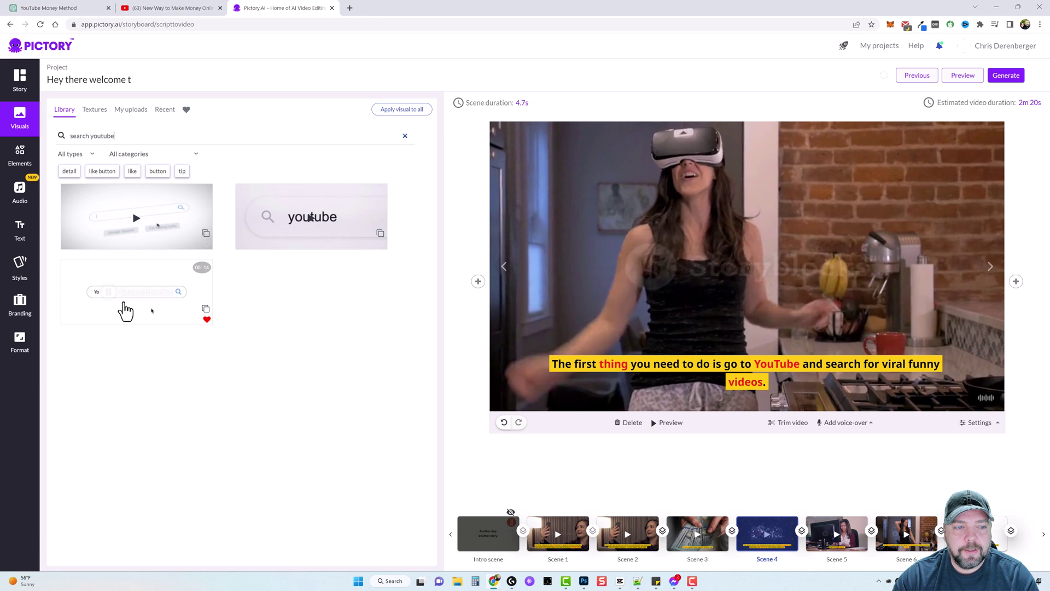
Step: Search the visuals library for "youtube" and replace scene 6's visual with the close-up clip of the YouTube page on a device
left_click_drag(134, 137, 46, 143)
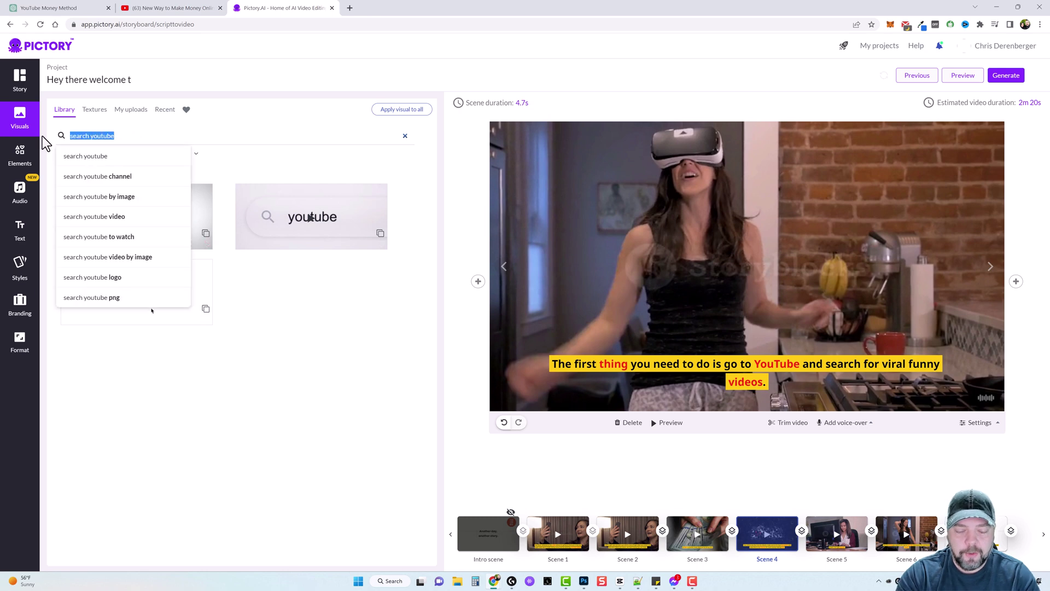
type("youtube")
key("Return")
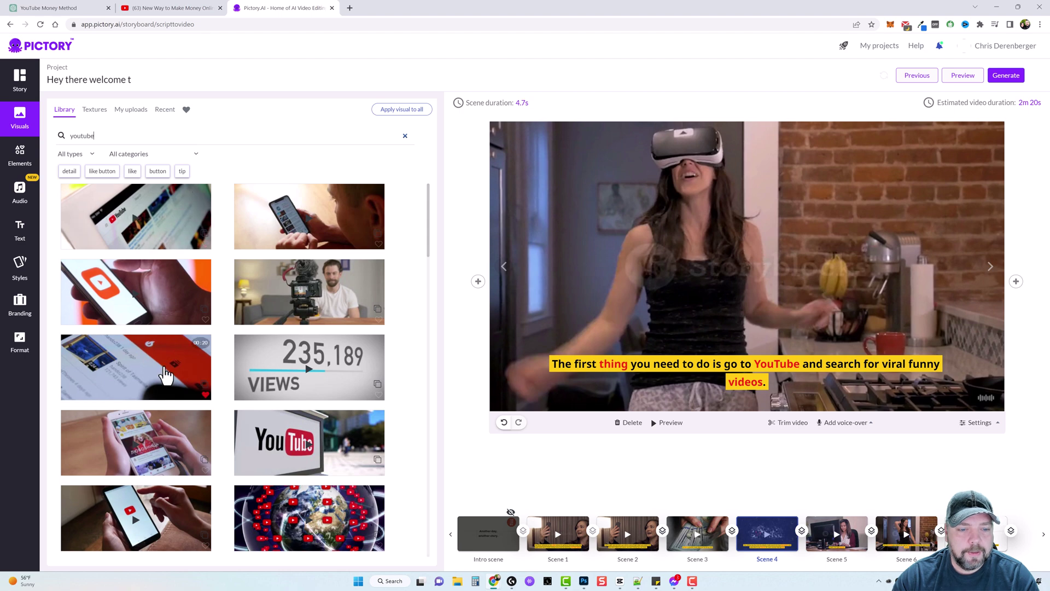
scroll(166, 376, "down", 3)
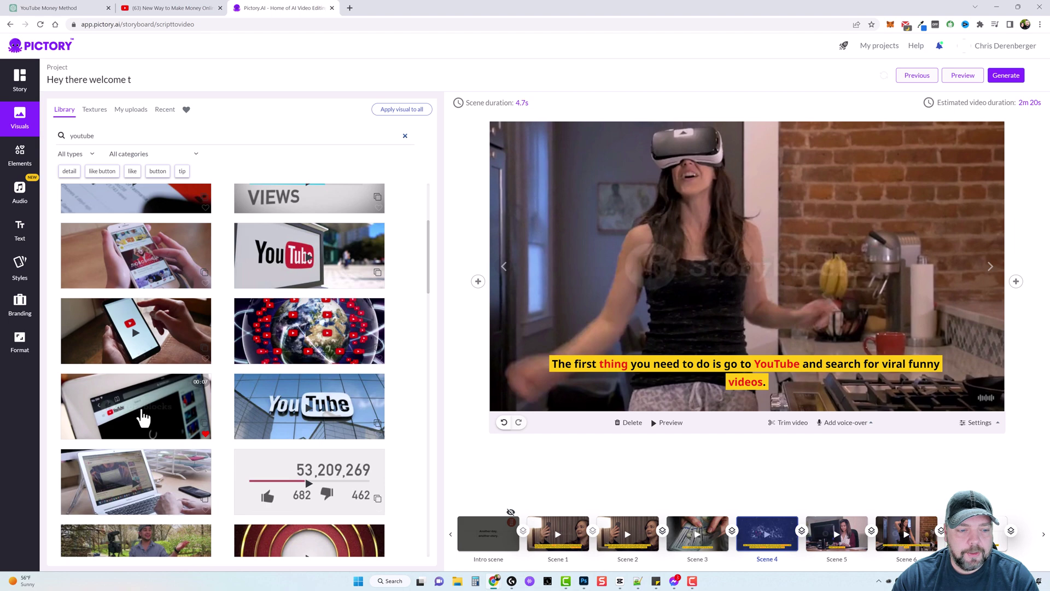
scroll(153, 321, "up", 4)
left_click(136, 216)
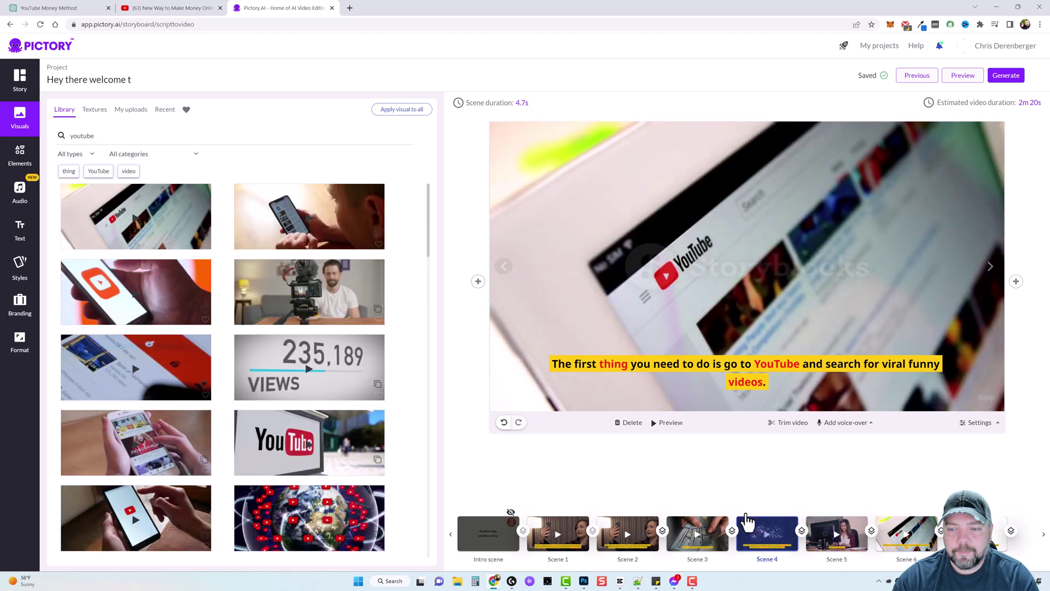
Step: Look at the scene about high-demand videos and generate the project as a video
left_click(616, 421)
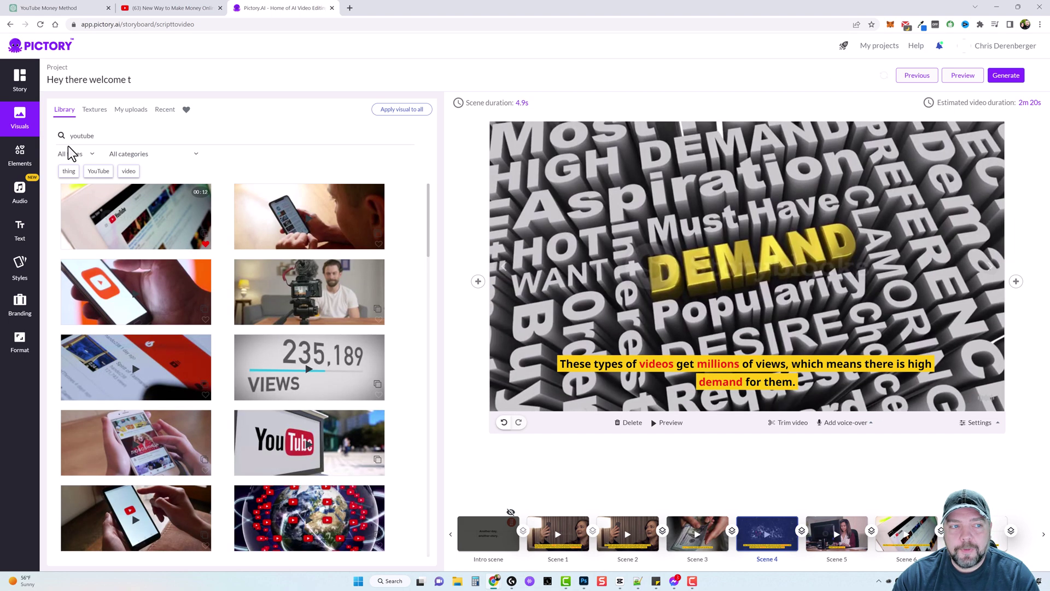
left_click(19, 156)
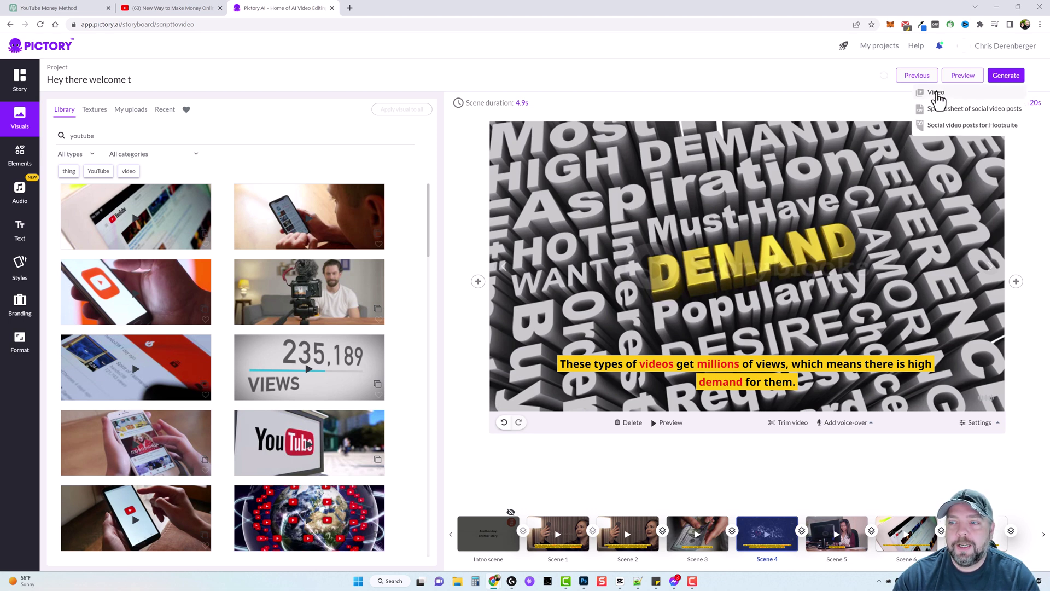
left_click(936, 93)
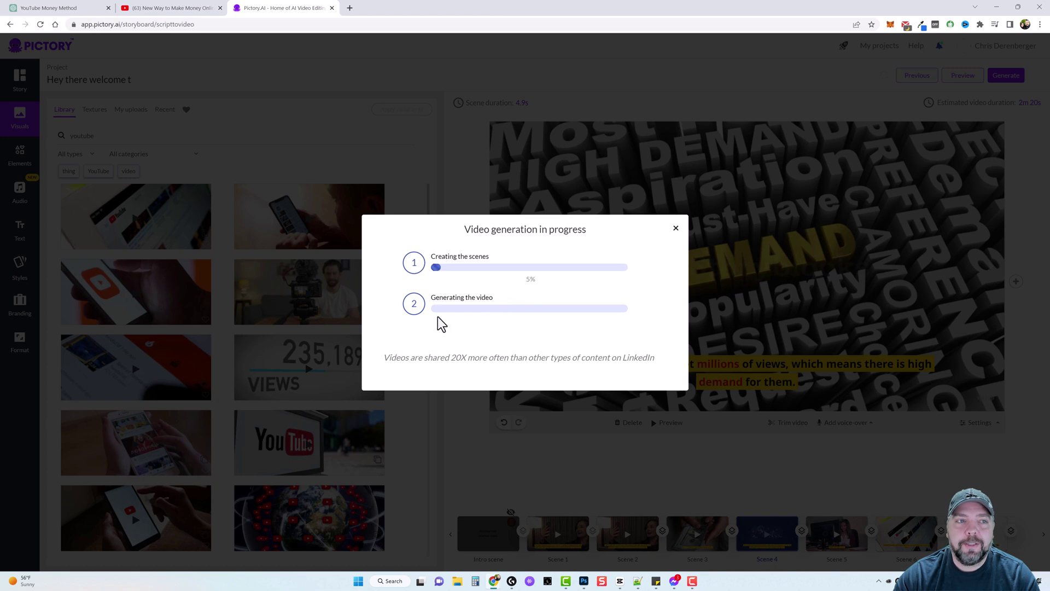
Step: Revisit the ChatGPT script conversation and the source YouTube video's transcript with its copy option, and return to Pictory
key("ctrl+1")
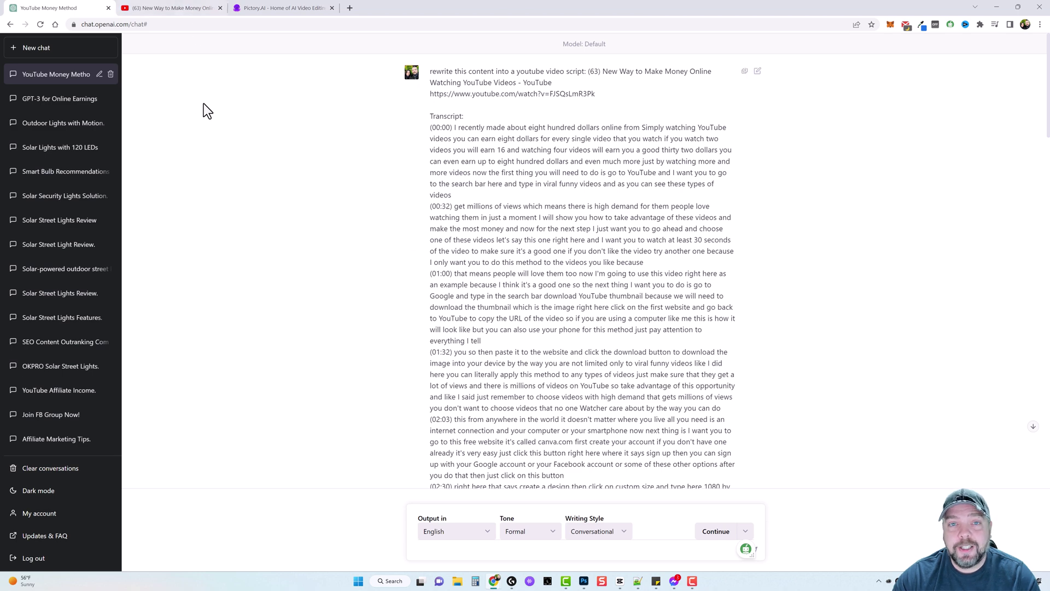
left_click(160, 10)
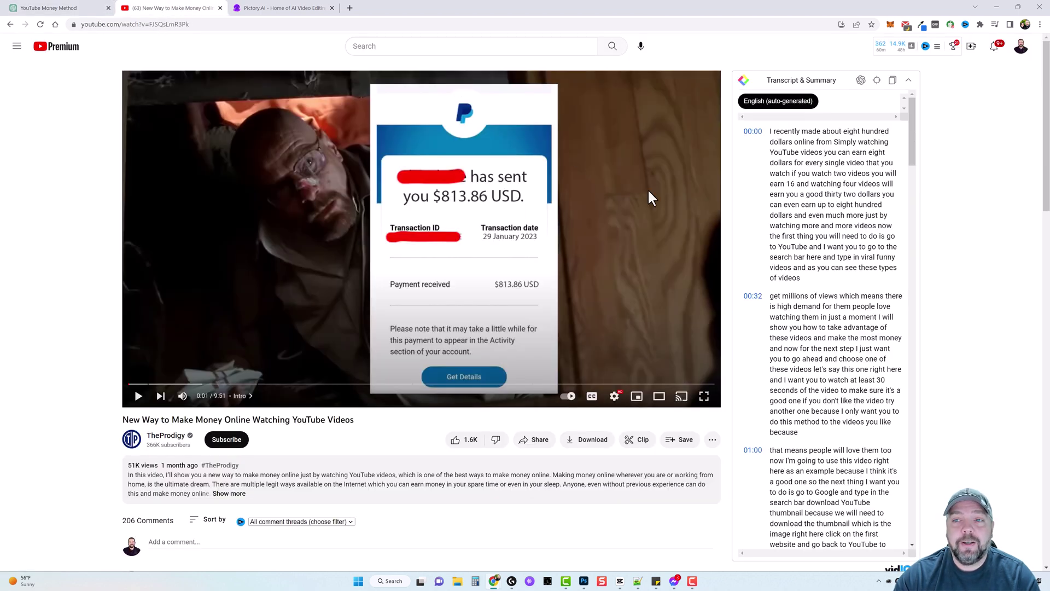
left_click(892, 81)
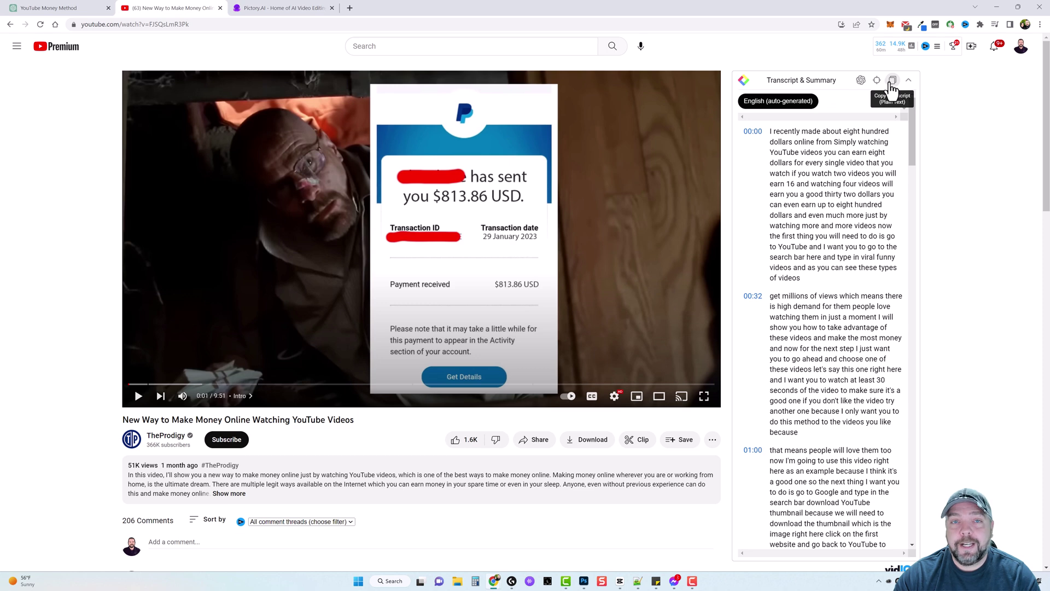
left_click(82, 8)
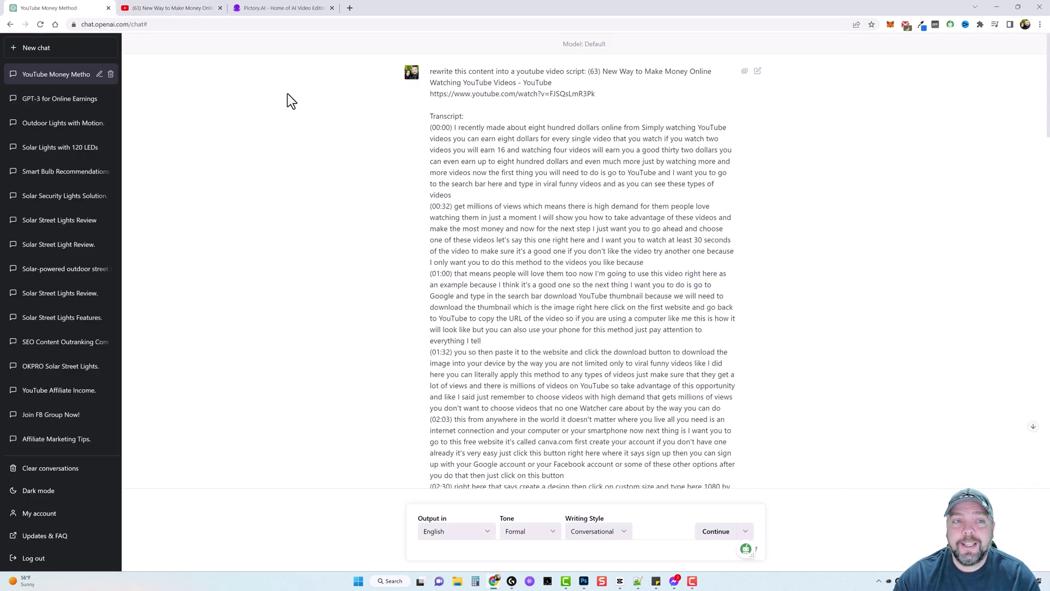
left_click(262, 8)
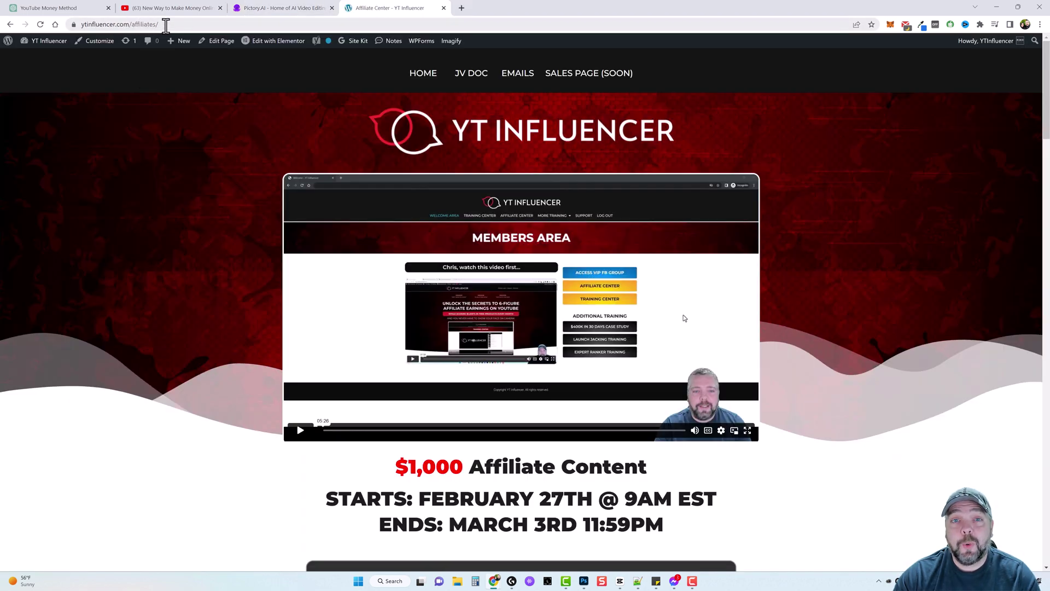
Step: Review the YT Influencer affiliate page down to the link section and open the affiliate link request in a new browser tab
scroll(324, 414, "down", 1)
scroll(322, 408, "down", 7)
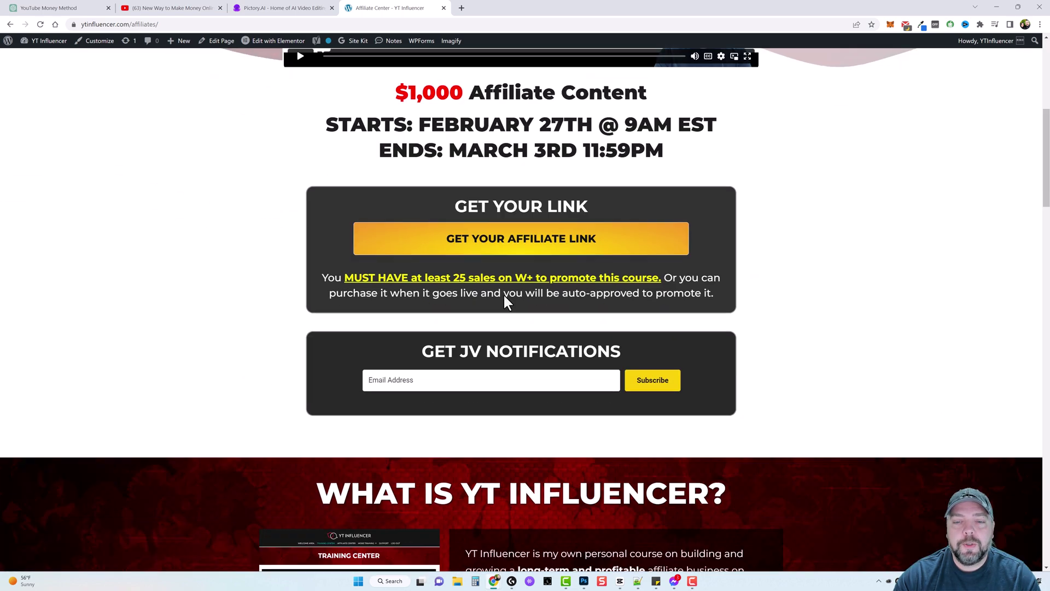
middle_click(495, 243)
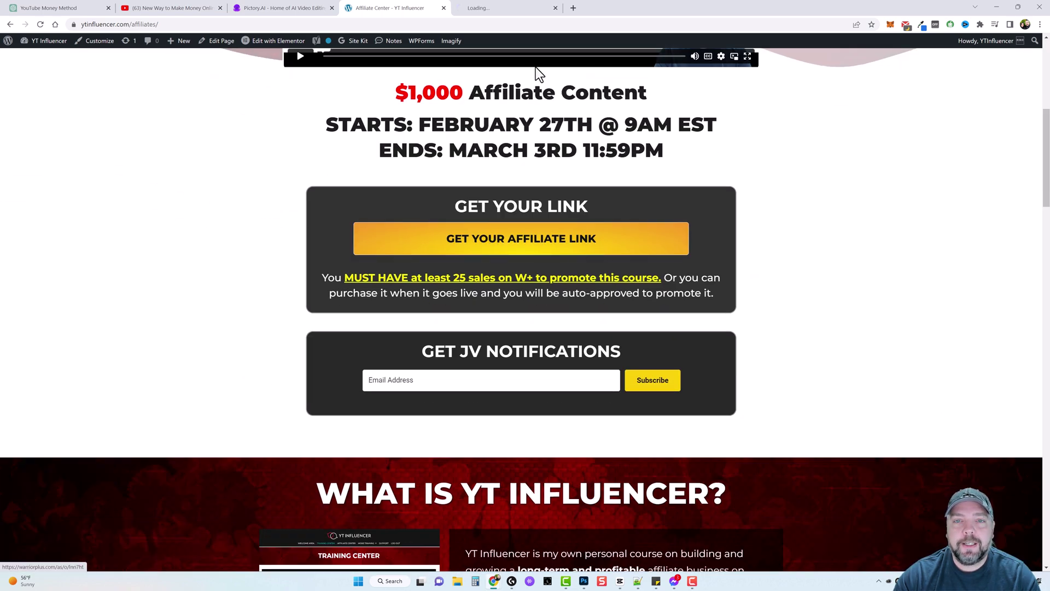
left_click(506, 6)
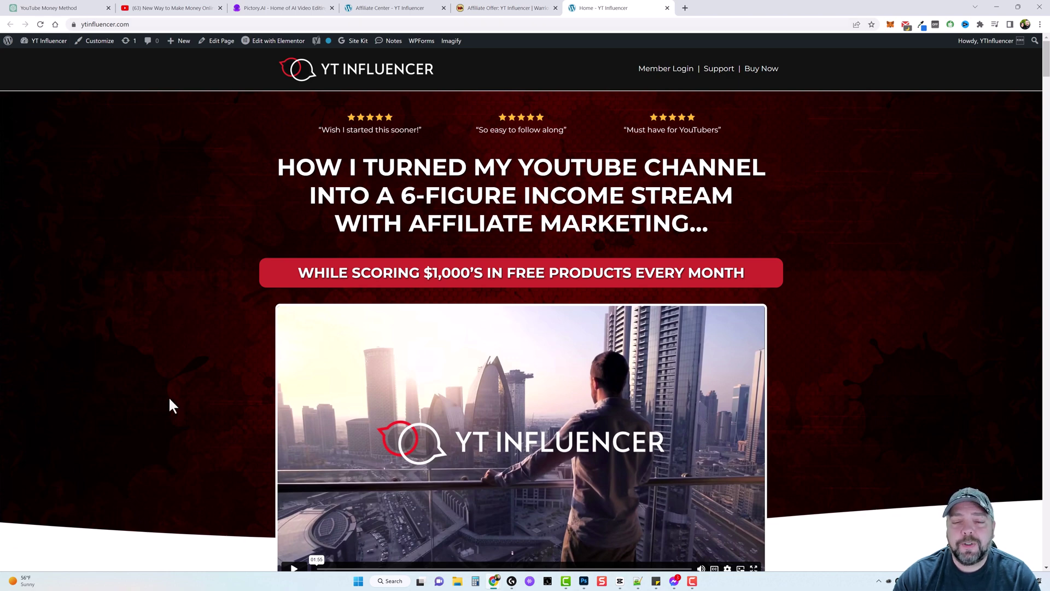
Step: Examine the price offer on the YT Influencer sales page and return to the ChatGPT conversation
scroll(169, 402, "down", 8)
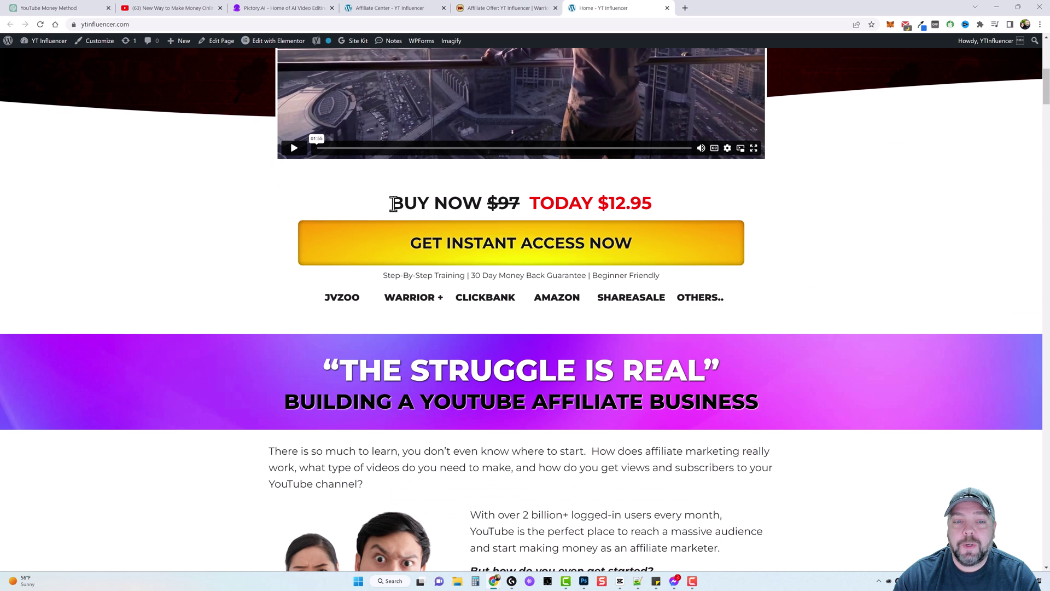
left_click_drag(391, 204, 659, 207)
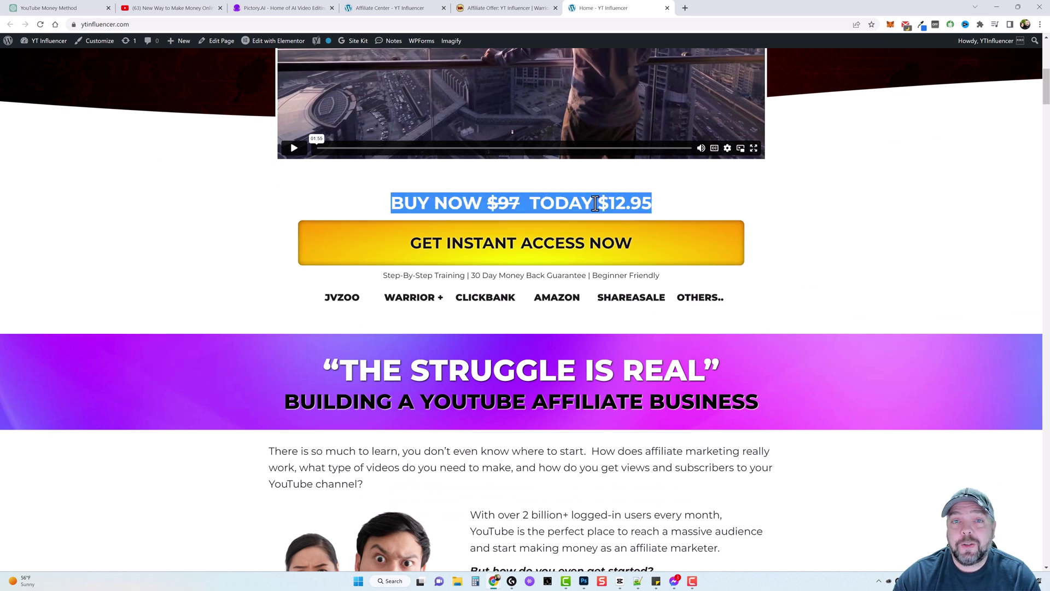
left_click(617, 203)
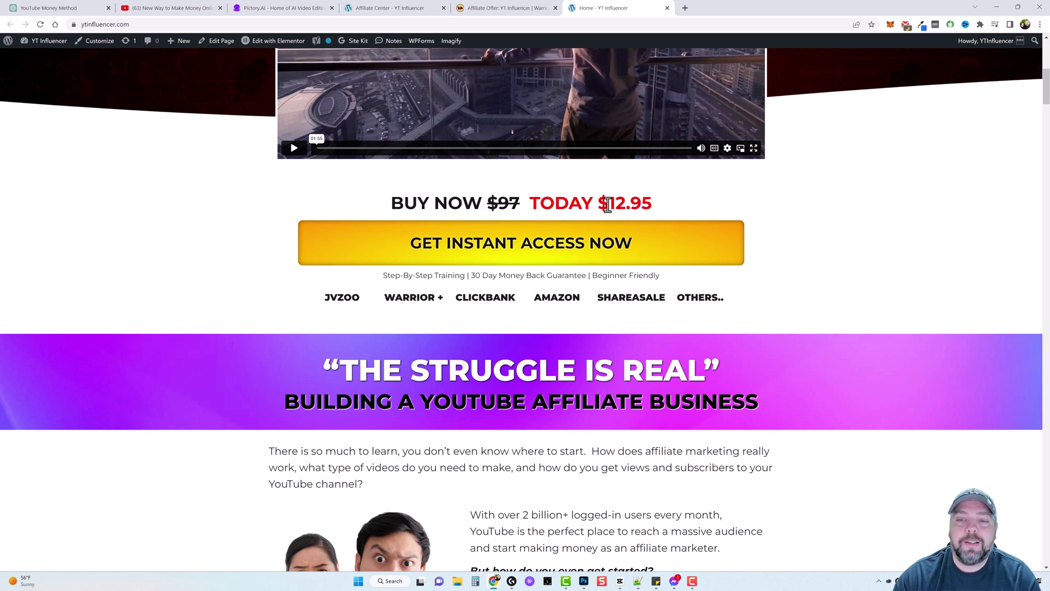
left_click_drag(598, 204, 766, 218)
left_click(766, 218)
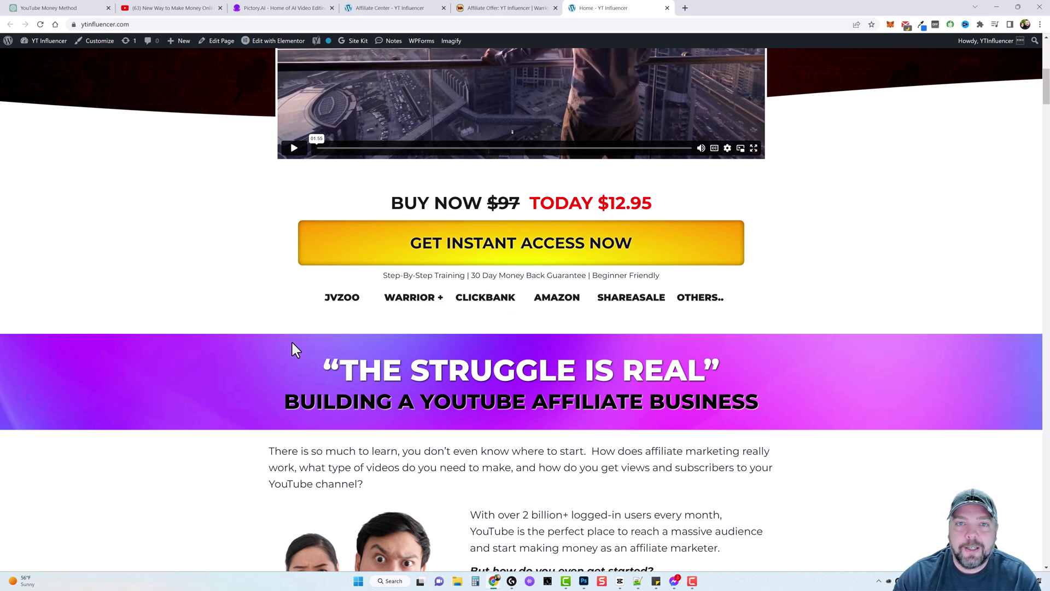
key("ctrl+1")
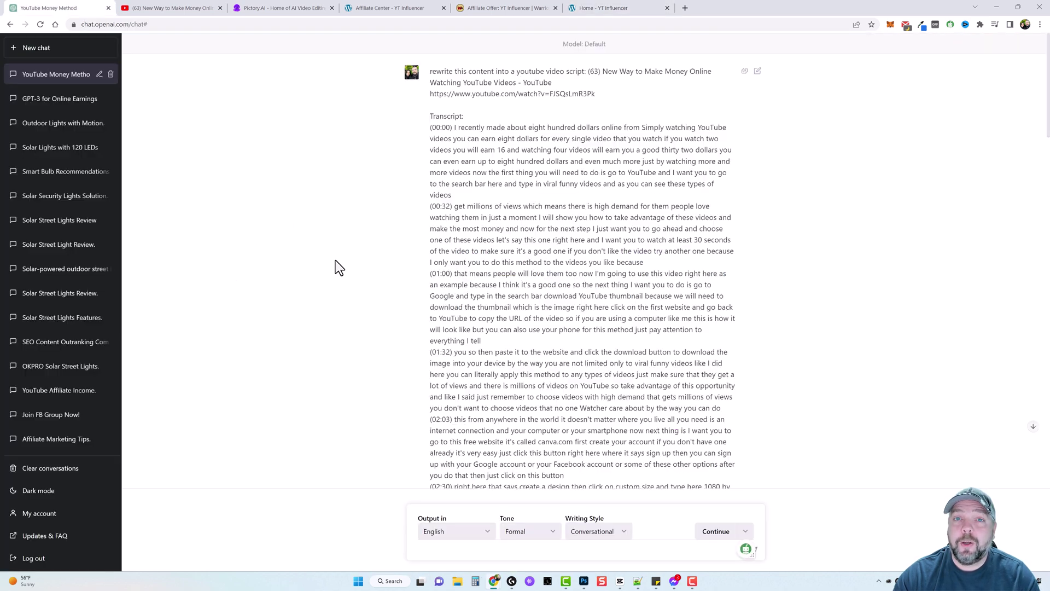